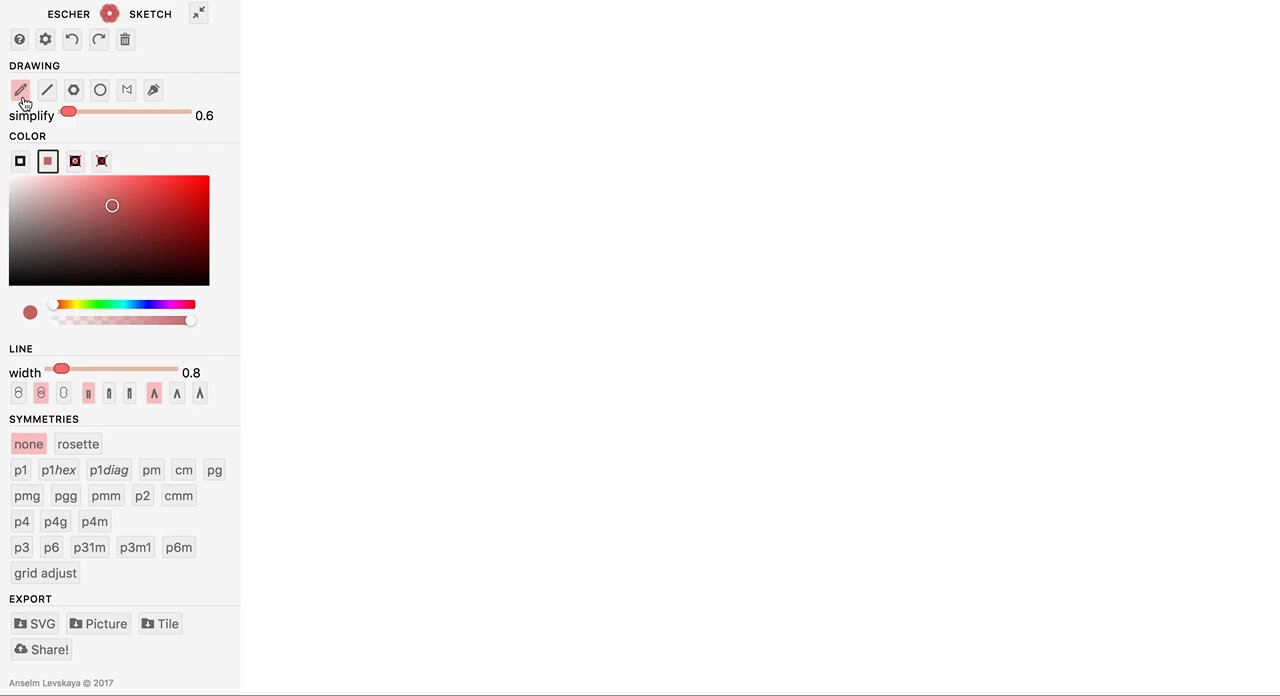
Draw freehand pencil strokes at simplify 0.6, 3.6 and 8.6 in the canvas's upper area, and lower simplify to 0.4.
{"action": "mouse_move", "coordinate": [438, 161]}
{"action": "left_mouse_down"}
{"action": "mouse_move", "coordinate": [440, 248]}
{"action": "mouse_move", "coordinate": [426, 242]}
{"action": "mouse_move", "coordinate": [461, 204]}
{"action": "left_mouse_up"}
{"action": "left_click_drag", "start_coordinate": [68, 111], "coordinate": [105, 112]}
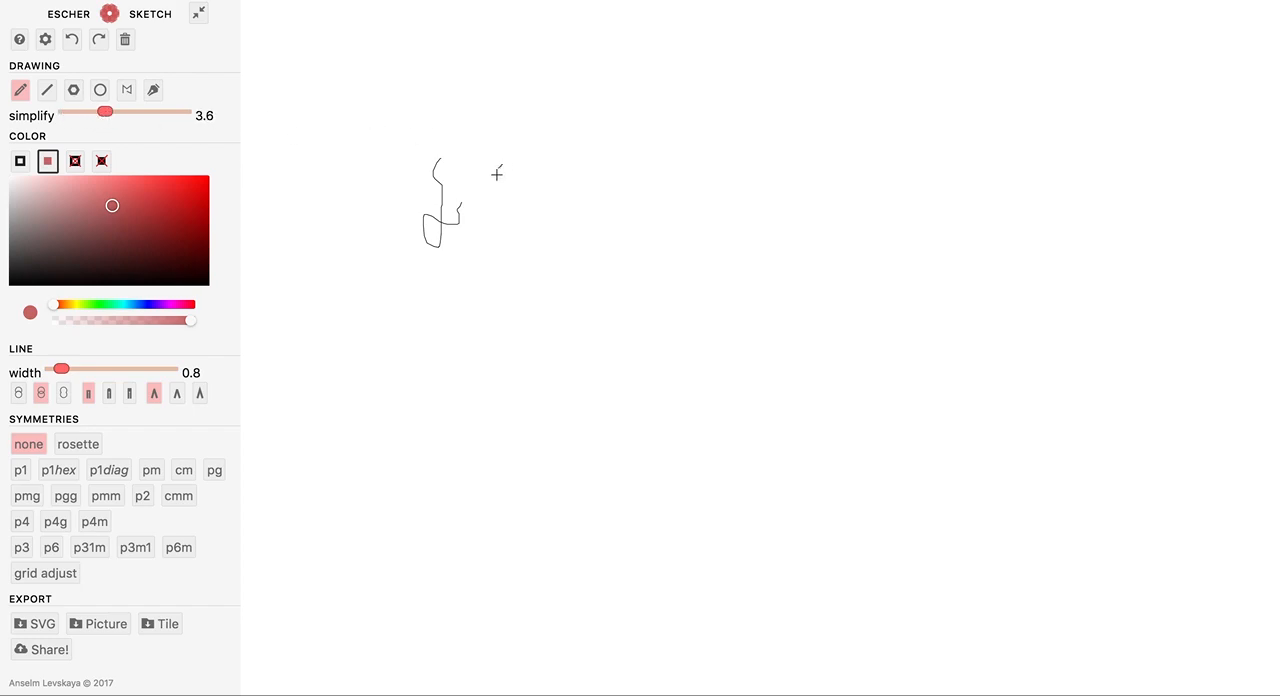
{"action": "left_click_drag", "start_coordinate": [512, 232], "coordinate": [483, 244]}
{"action": "mouse_move", "coordinate": [533, 167]}
{"action": "left_mouse_down"}
{"action": "mouse_move", "coordinate": [561, 243]}
{"action": "mouse_move", "coordinate": [562, 223]}
{"action": "left_mouse_up"}
{"action": "left_click_drag", "start_coordinate": [106, 113], "coordinate": [167, 116]}
{"action": "left_click_drag", "start_coordinate": [348, 215], "coordinate": [379, 158]}
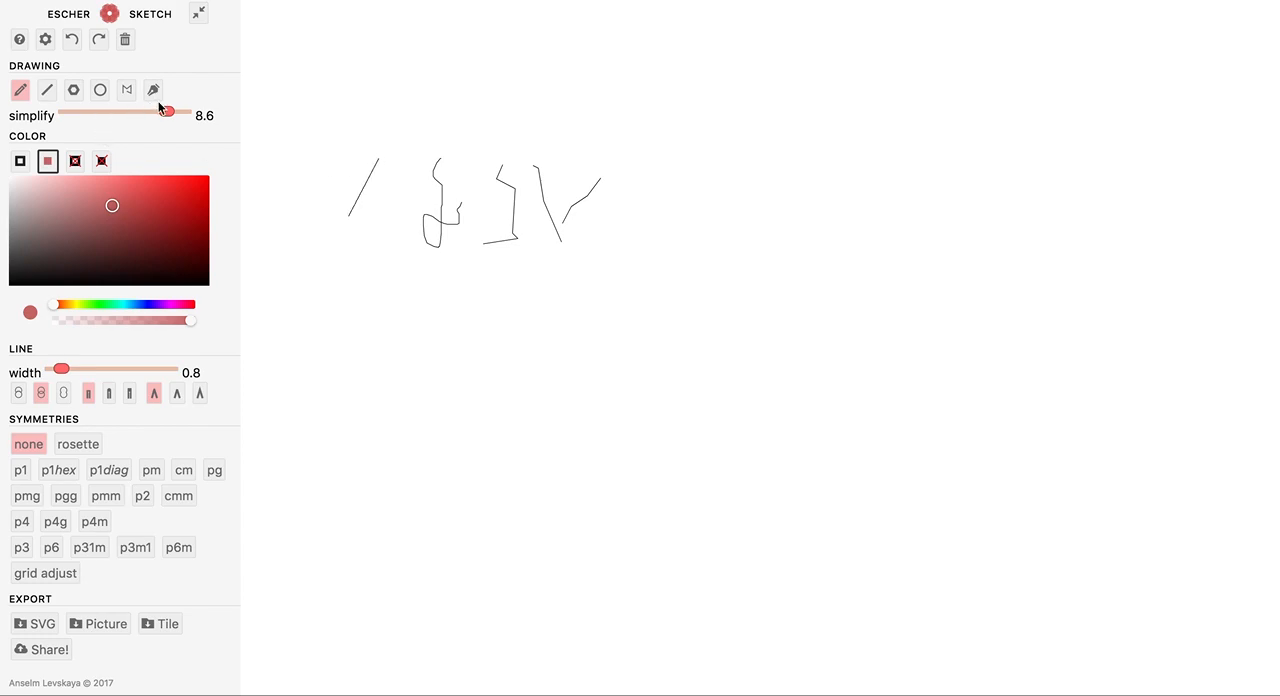
{"action": "left_click_drag", "start_coordinate": [168, 113], "coordinate": [20, 118]}
Draw a short slanted straight line with the Line tool beside the freehand strokes and adjust its ends.
{"action": "left_click", "coordinate": [47, 90]}
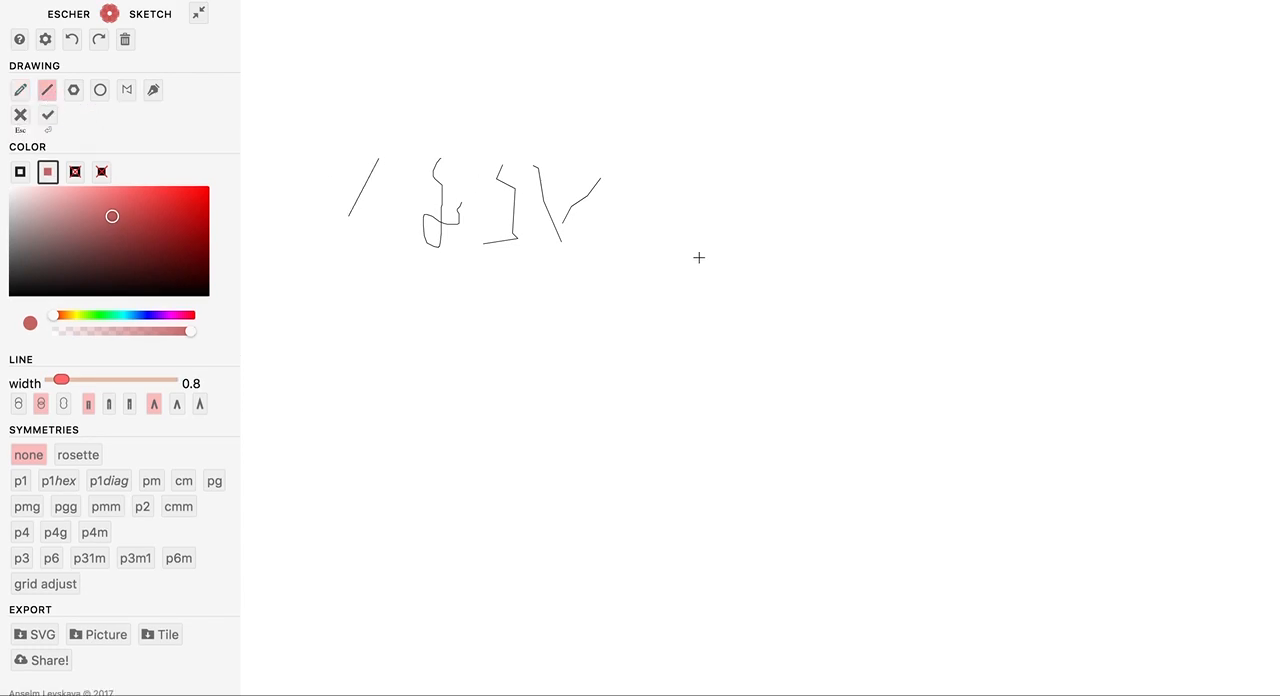
{"action": "mouse_move", "coordinate": [632, 247]}
{"action": "left_mouse_down"}
{"action": "mouse_move", "coordinate": [634, 134]}
{"action": "mouse_move", "coordinate": [660, 162]}
{"action": "left_mouse_up"}
{"action": "left_click", "coordinate": [645, 237]}
Draw a filled hexagon and a six-pointed star beside the straight line.
{"action": "left_click", "coordinate": [73, 90]}
{"action": "left_click_drag", "start_coordinate": [714, 212], "coordinate": [795, 193]}
{"action": "left_click", "coordinate": [44, 131]}
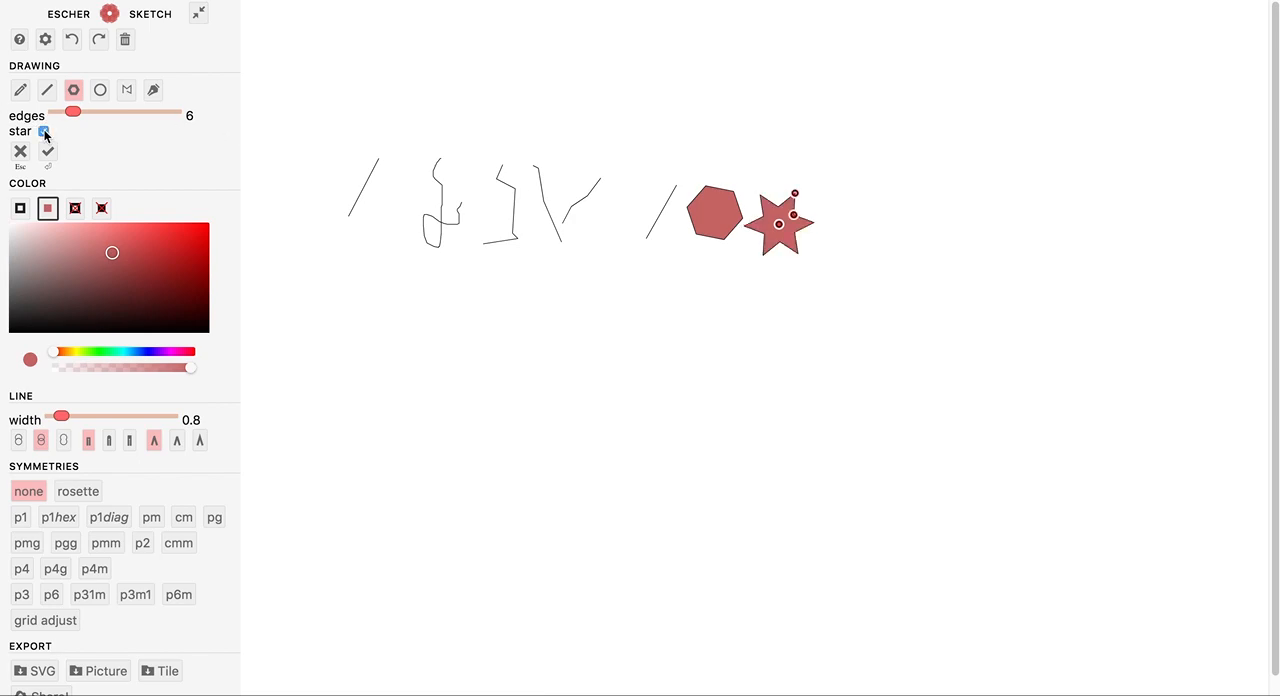
Draw a large circle, a tilted ellipse and a small circle below the first row, keeping the arc angle at 360.
{"action": "left_click", "coordinate": [100, 90]}
{"action": "left_click_drag", "start_coordinate": [549, 299], "coordinate": [578, 276]}
{"action": "left_click_drag", "start_coordinate": [625, 318], "coordinate": [701, 334]}
{"action": "mouse_move", "coordinate": [189, 120]}
{"action": "left_mouse_down"}
{"action": "mouse_move", "coordinate": [125, 120]}
{"action": "mouse_move", "coordinate": [198, 118]}
{"action": "left_mouse_up"}
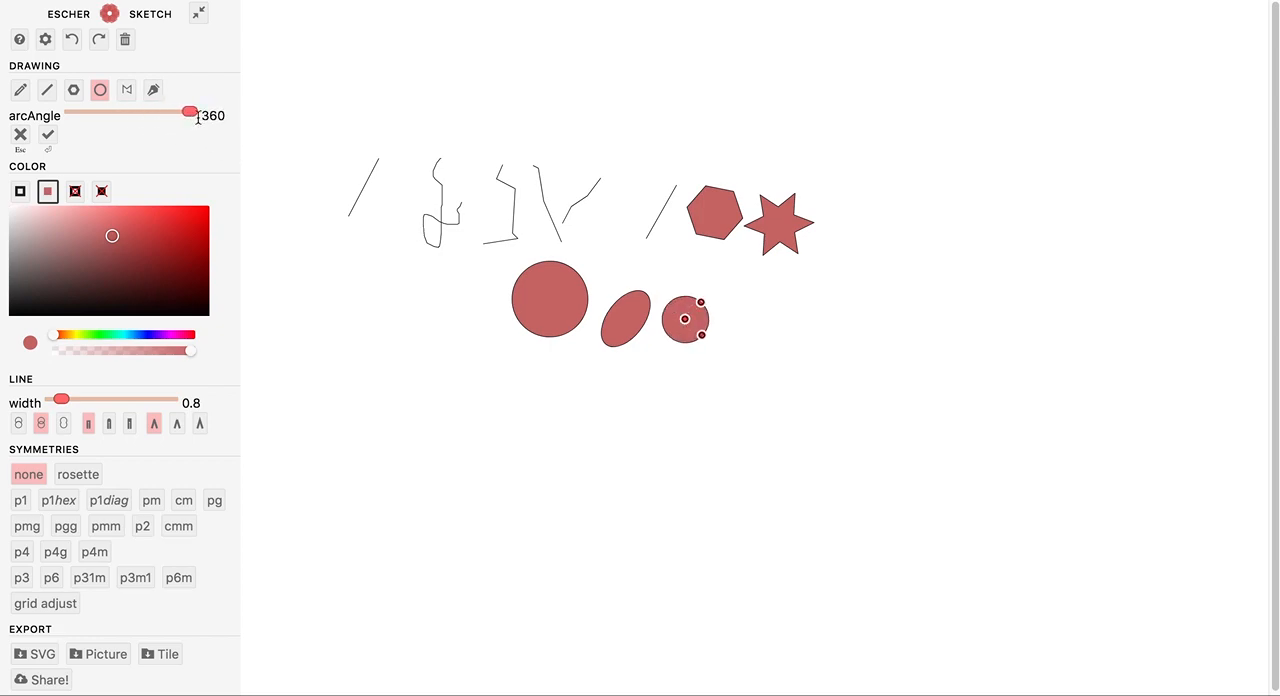
Draw a five-cornered polygon beside the small circle point by point, and discard it.
{"action": "left_click", "coordinate": [126, 90]}
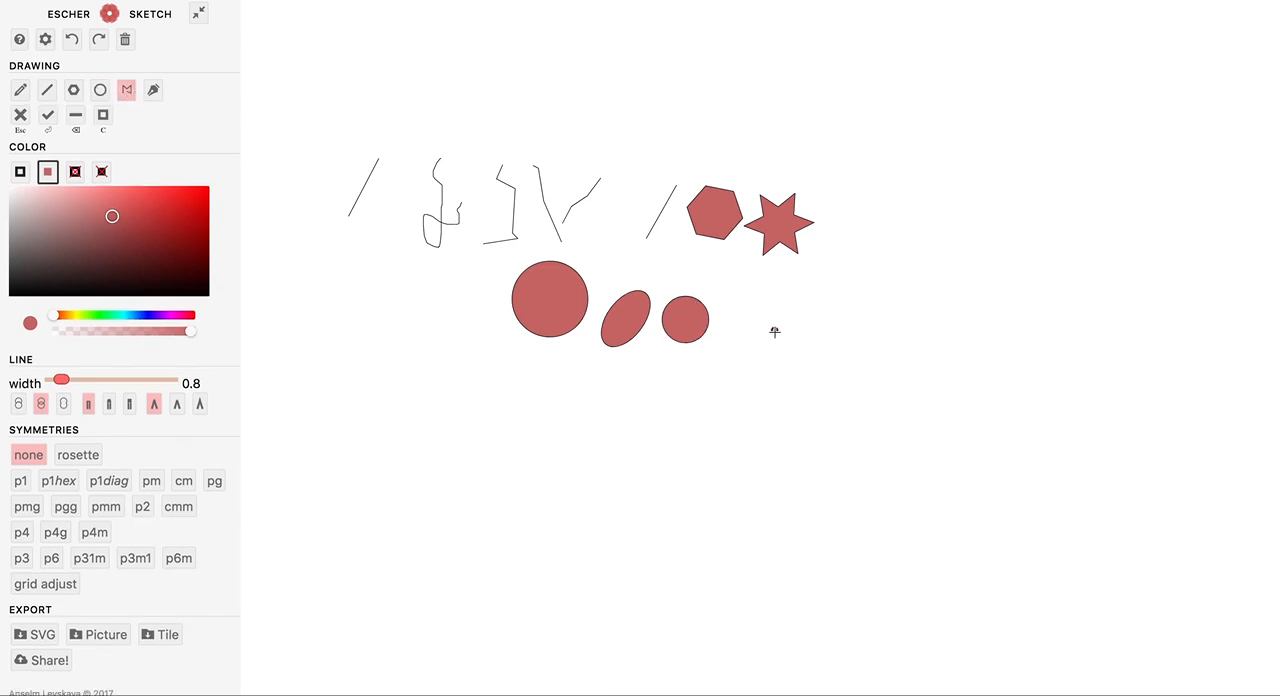
{"action": "left_click", "coordinate": [812, 296]}
{"action": "left_click", "coordinate": [832, 330]}
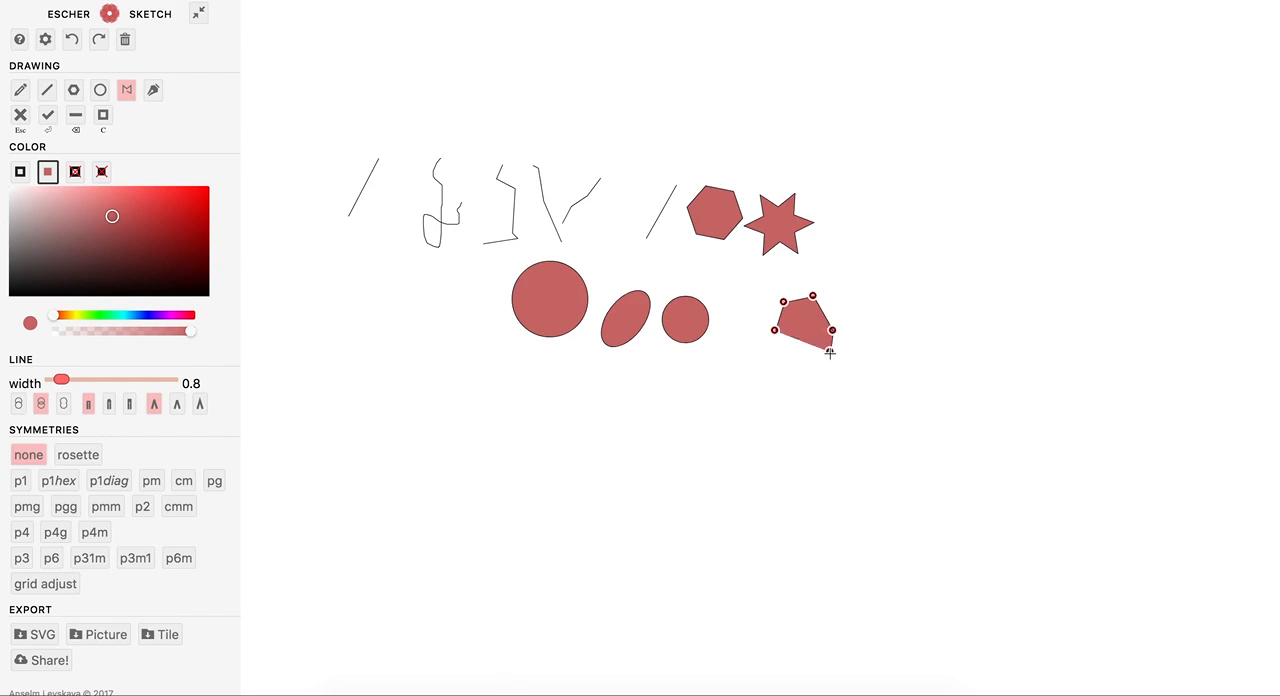
{"action": "left_click", "coordinate": [829, 351]}
{"action": "left_click", "coordinate": [20, 116]}
Draw a four-cornered polygon beside the small circle and commit it.
{"action": "left_click", "coordinate": [810, 344]}
{"action": "left_click", "coordinate": [820, 292]}
{"action": "left_click", "coordinate": [841, 316]}
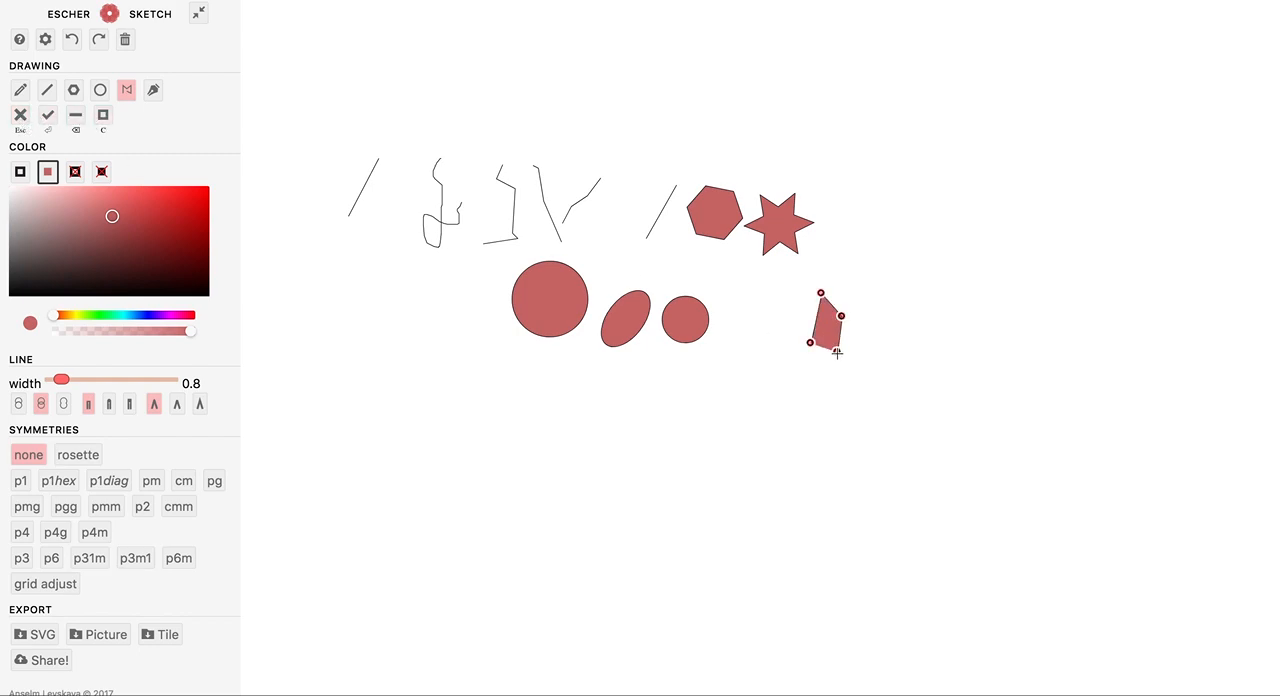
{"action": "left_click", "coordinate": [47, 115]}
Draw an irregular polygon below the small circle, removing its last two points before adding new ones, and close and commit it.
{"action": "left_click", "coordinate": [706, 377]}
{"action": "left_click", "coordinate": [732, 392]}
{"action": "left_click", "coordinate": [771, 411]}
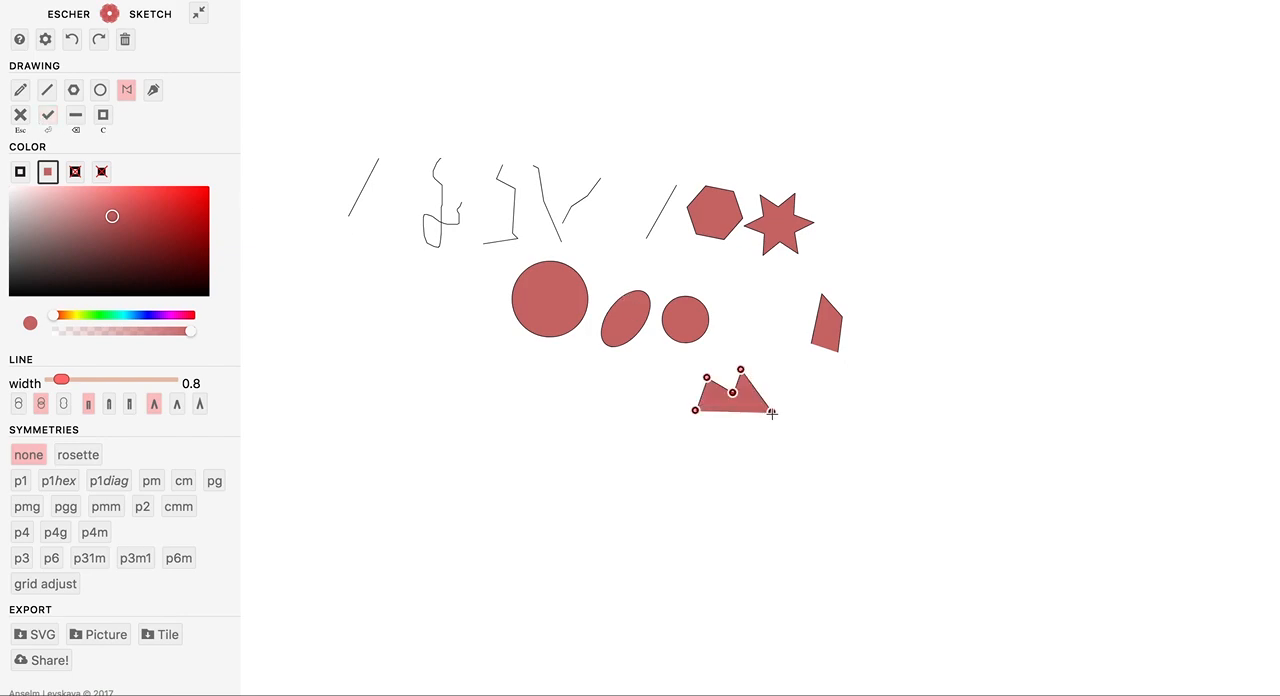
{"action": "left_click", "coordinate": [77, 121]}
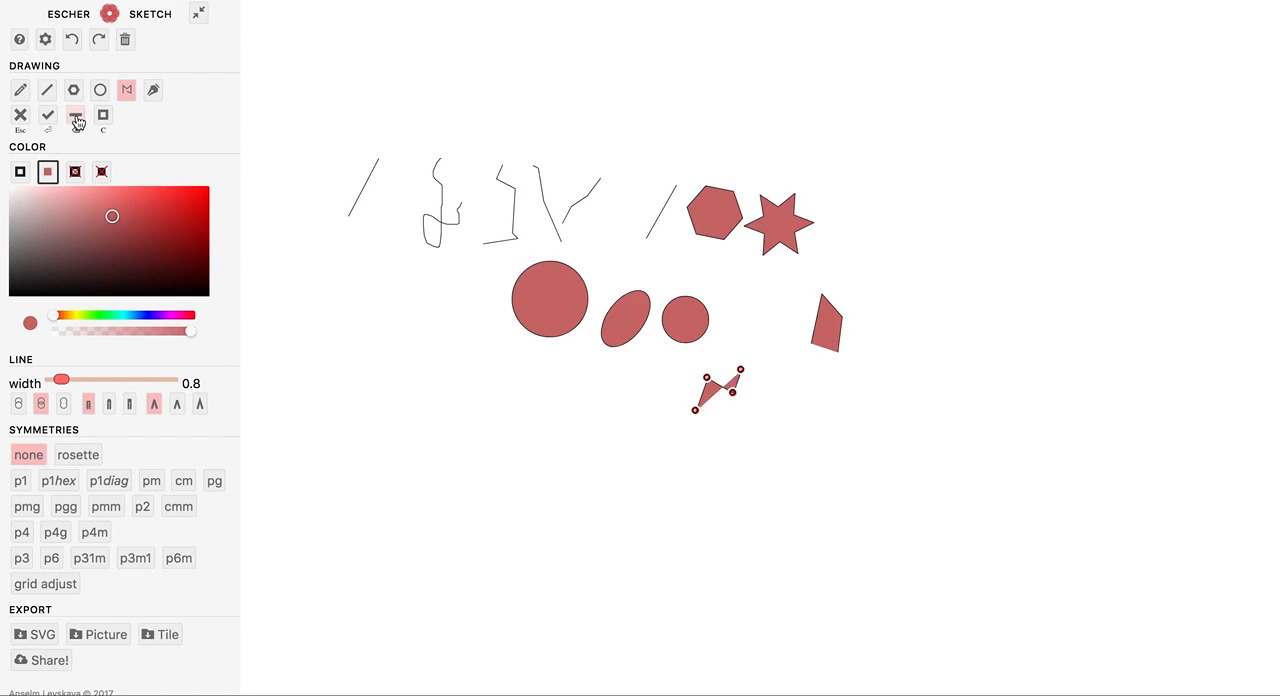
{"action": "left_click", "coordinate": [77, 121]}
{"action": "left_click", "coordinate": [765, 415]}
{"action": "left_click", "coordinate": [748, 430]}
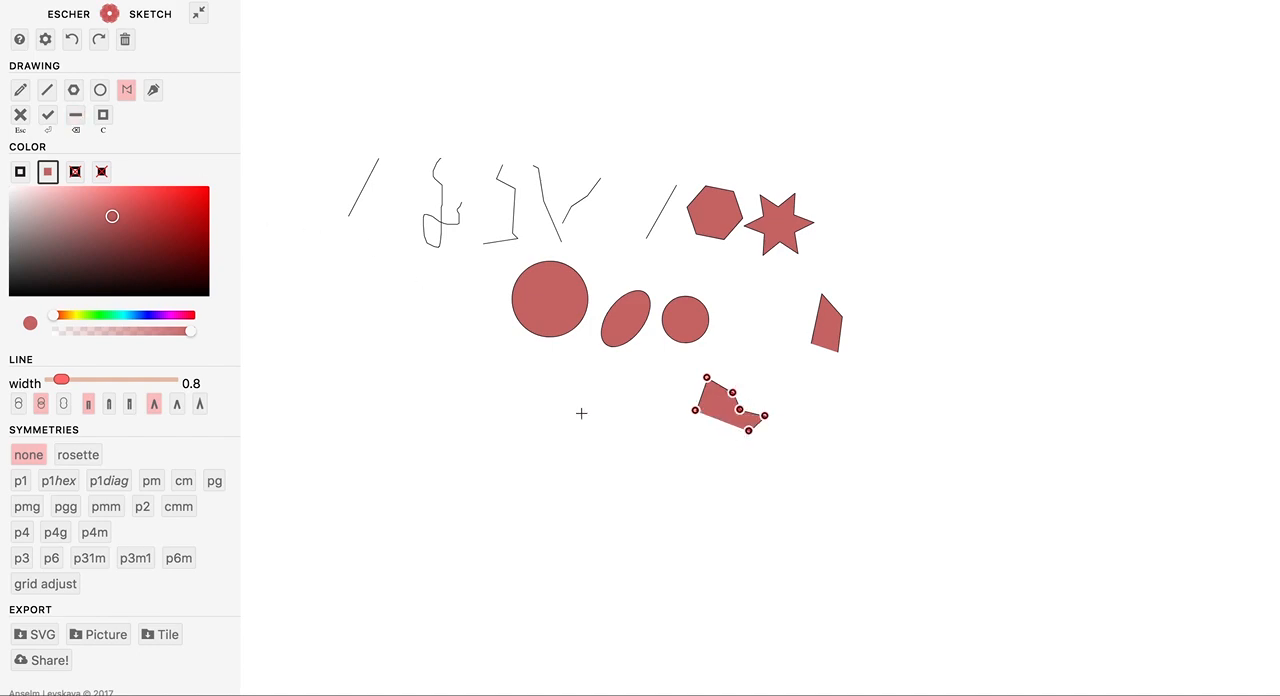
{"action": "left_click", "coordinate": [102, 116]}
{"action": "left_click", "coordinate": [47, 115]}
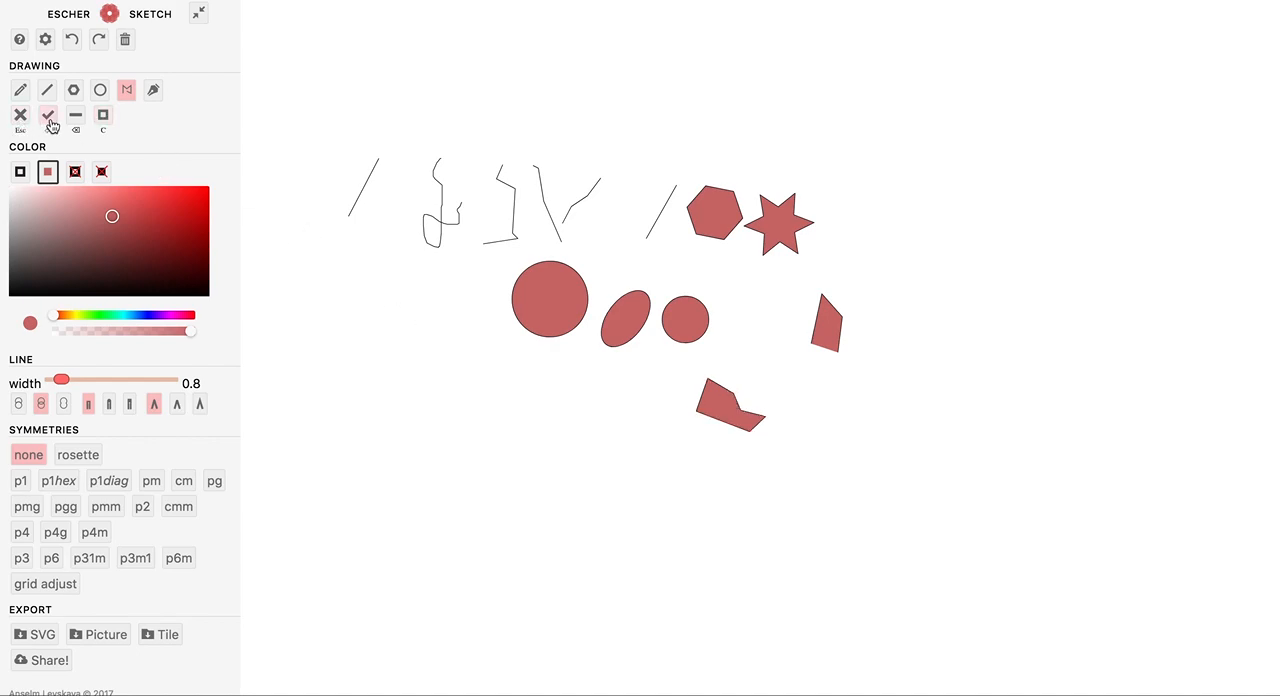
Draw a curved Bezier shape below the large circle, close it smoothly and commit it.
{"action": "left_click", "coordinate": [152, 92]}
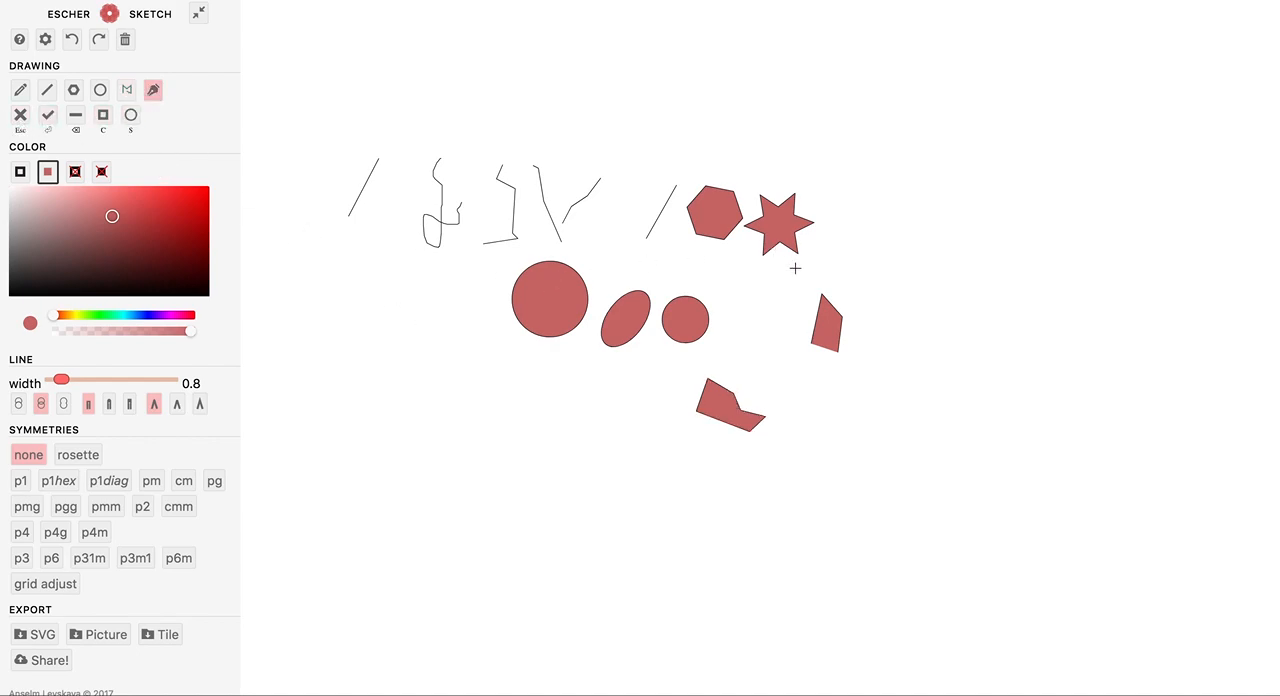
{"action": "left_click", "coordinate": [415, 401]}
{"action": "left_click_drag", "start_coordinate": [409, 353], "coordinate": [465, 387]}
{"action": "left_click_drag", "start_coordinate": [478, 436], "coordinate": [456, 440]}
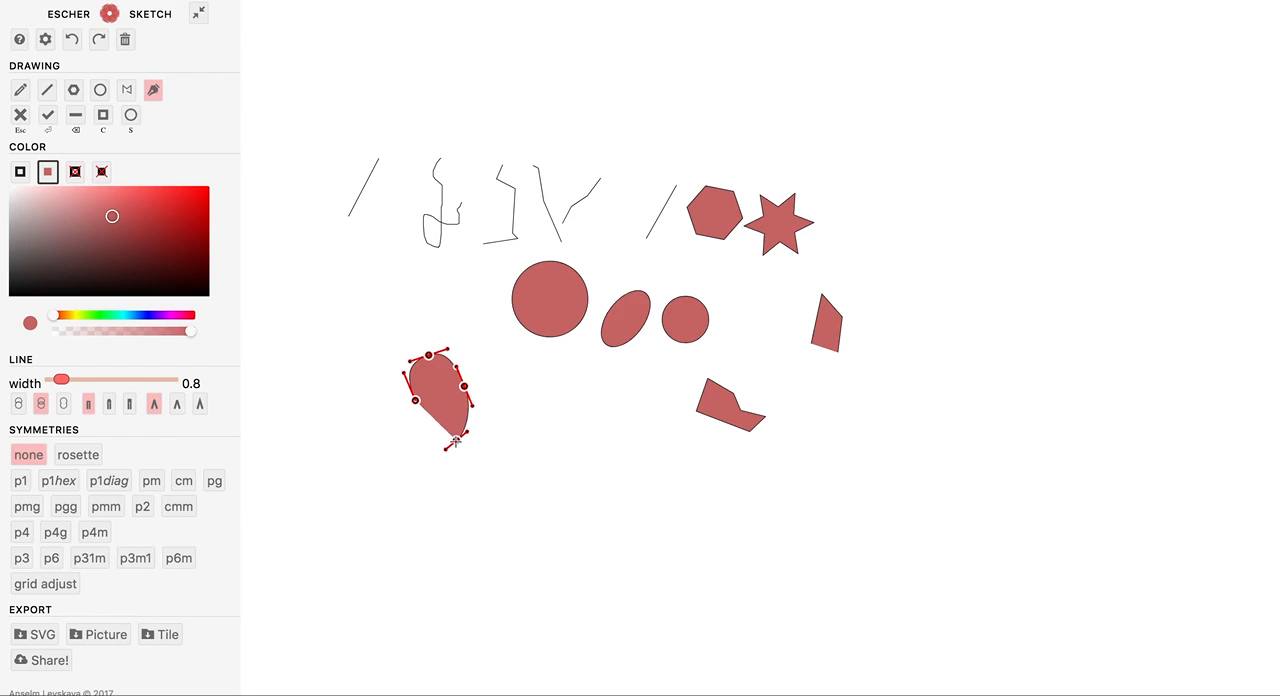
{"action": "left_click", "coordinate": [131, 118]}
{"action": "left_click", "coordinate": [47, 115]}
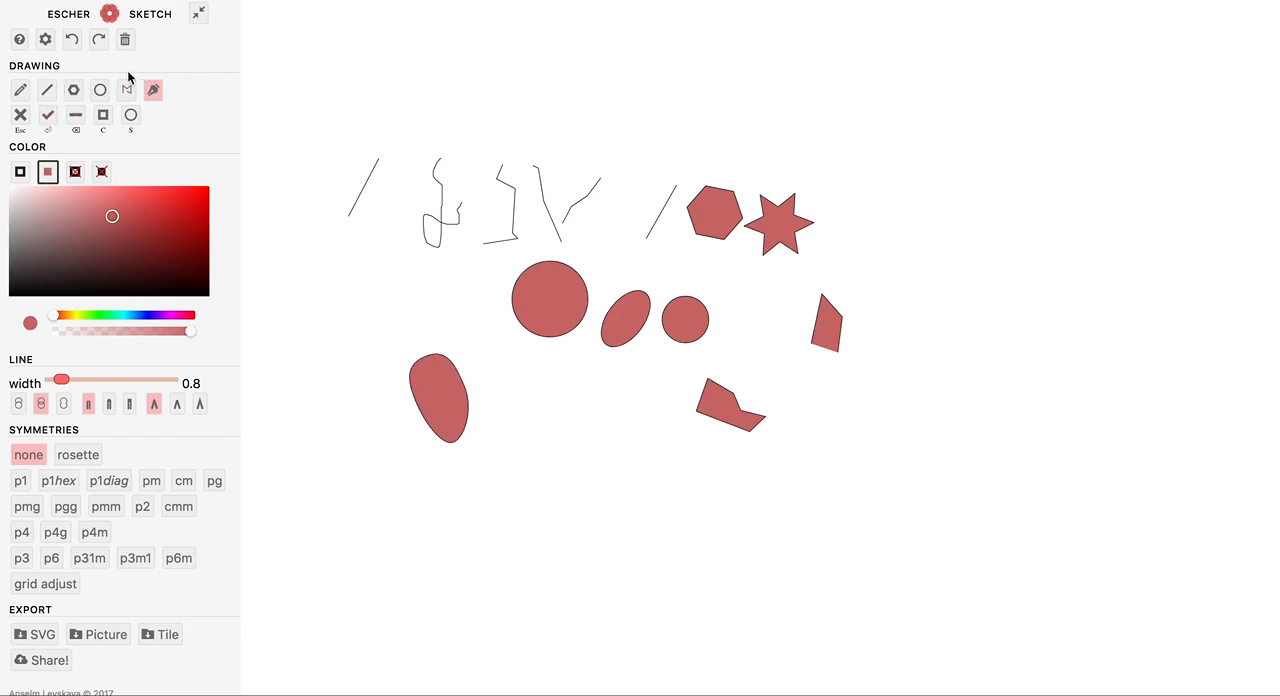
Undo the drawn shapes back to the star, and redo the large circle, ellipse and small circle.
{"action": "left_click", "coordinate": [73, 43]}
{"action": "left_click", "coordinate": [73, 43]}
{"action": "left_click", "coordinate": [73, 43]}
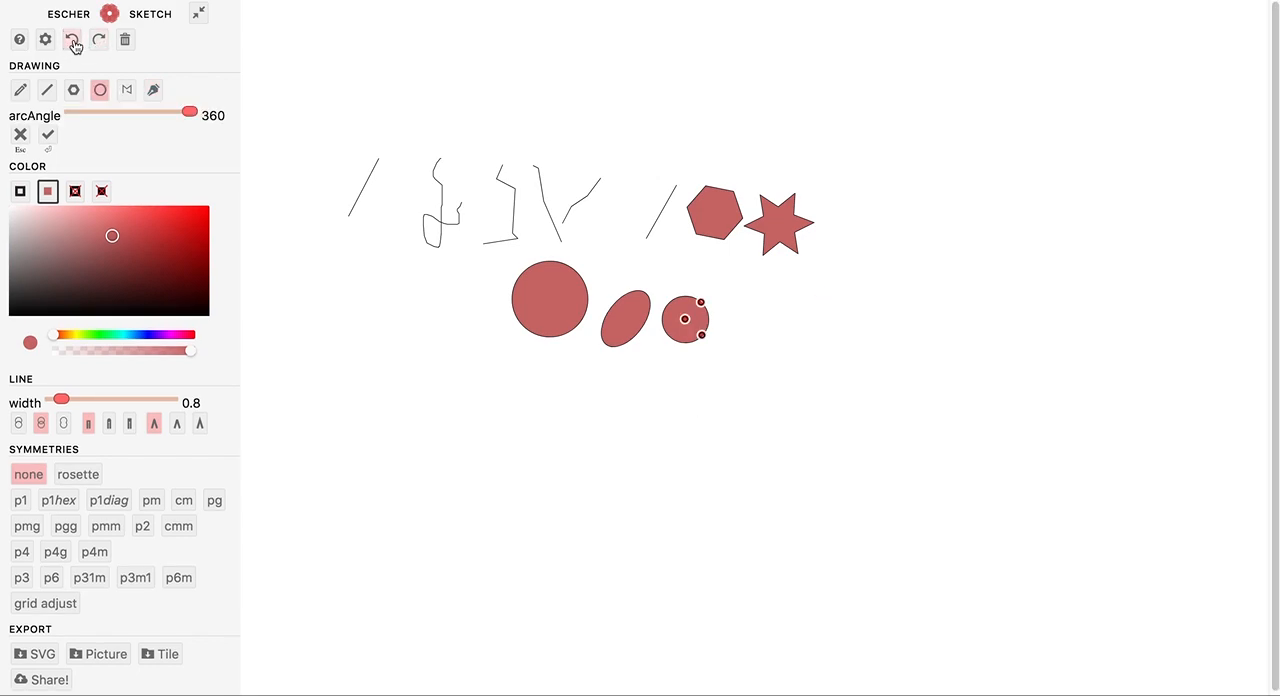
{"action": "left_click", "coordinate": [73, 43]}
{"action": "left_click", "coordinate": [73, 43]}
{"action": "left_click", "coordinate": [73, 43]}
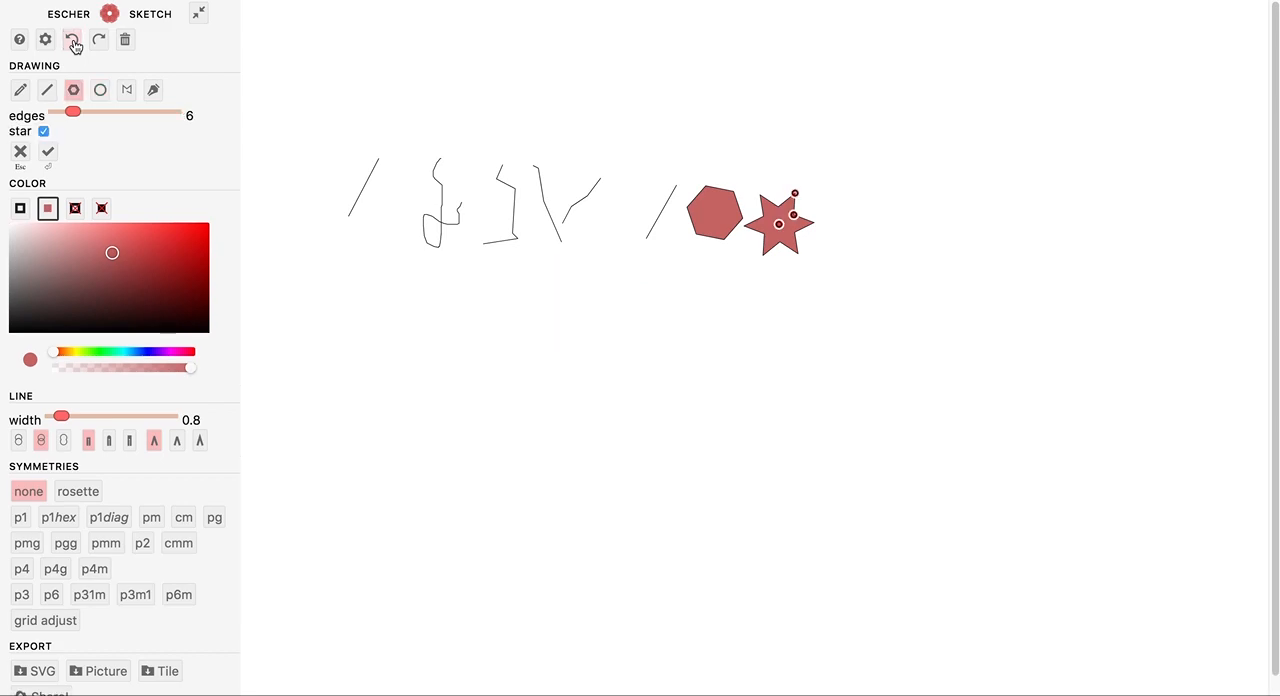
{"action": "left_click", "coordinate": [97, 41]}
{"action": "left_click", "coordinate": [97, 41]}
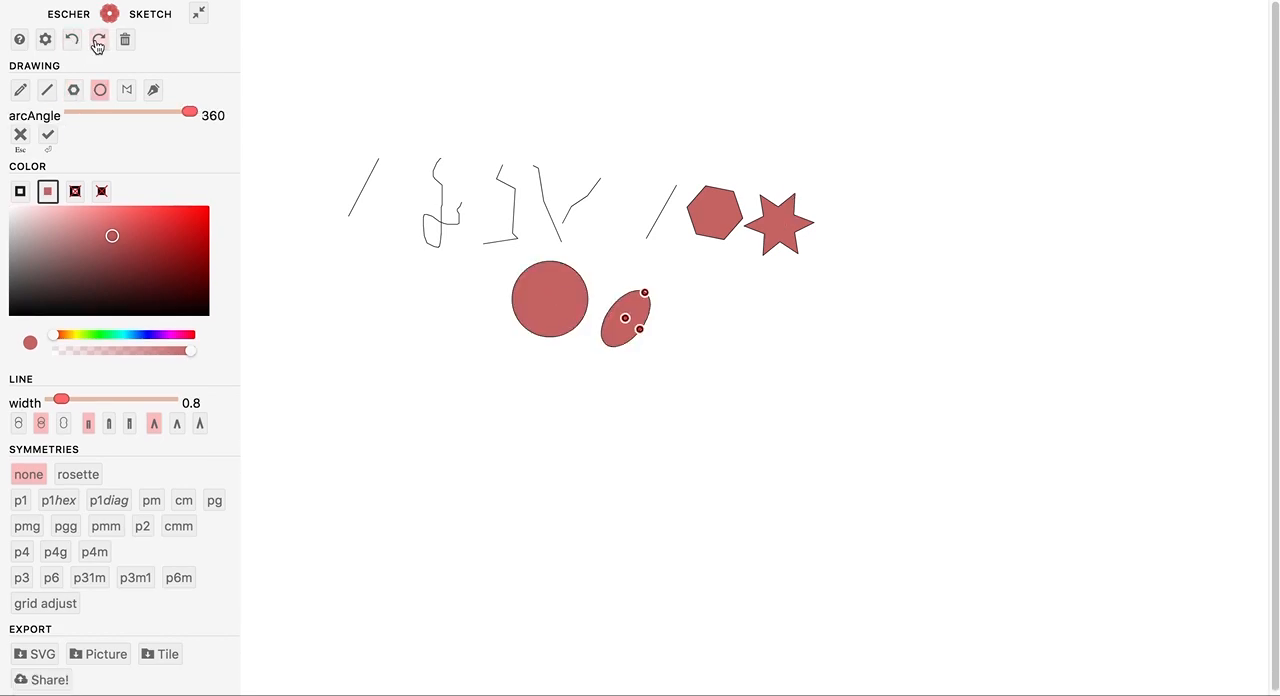
{"action": "left_click", "coordinate": [97, 41]}
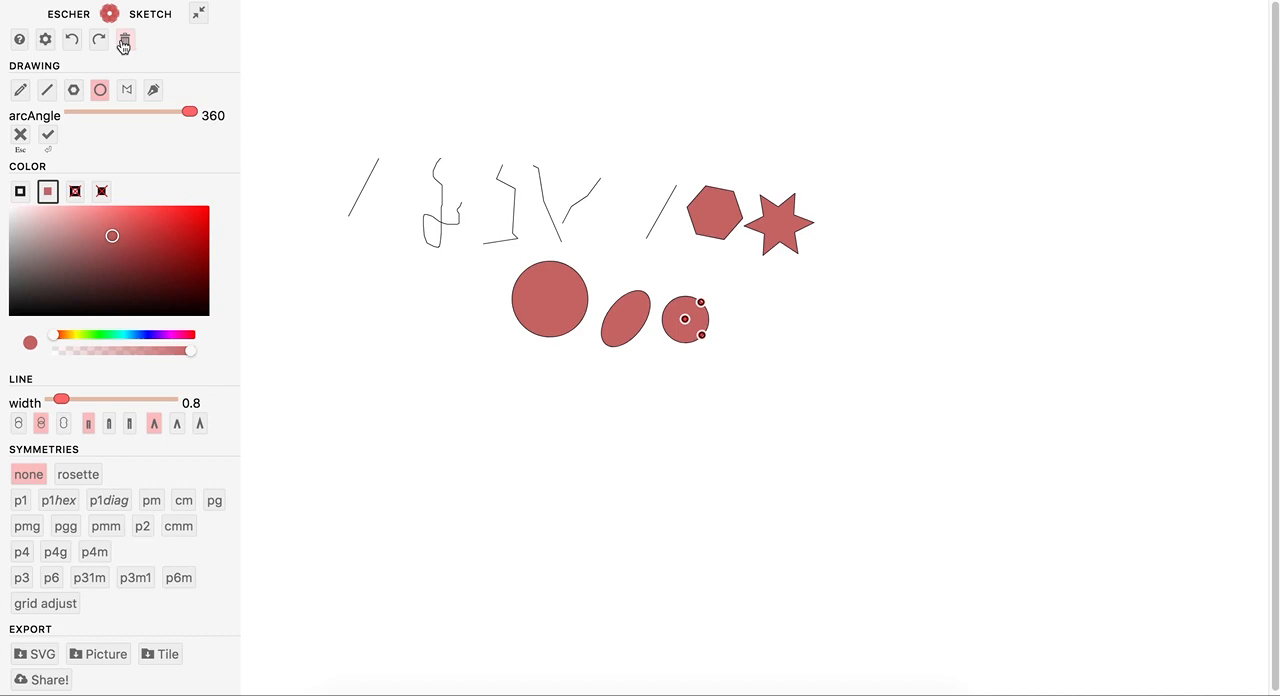
Clear the whole canvas and draw a six-edged star with the p6m symmetry.
{"action": "left_click", "coordinate": [124, 42]}
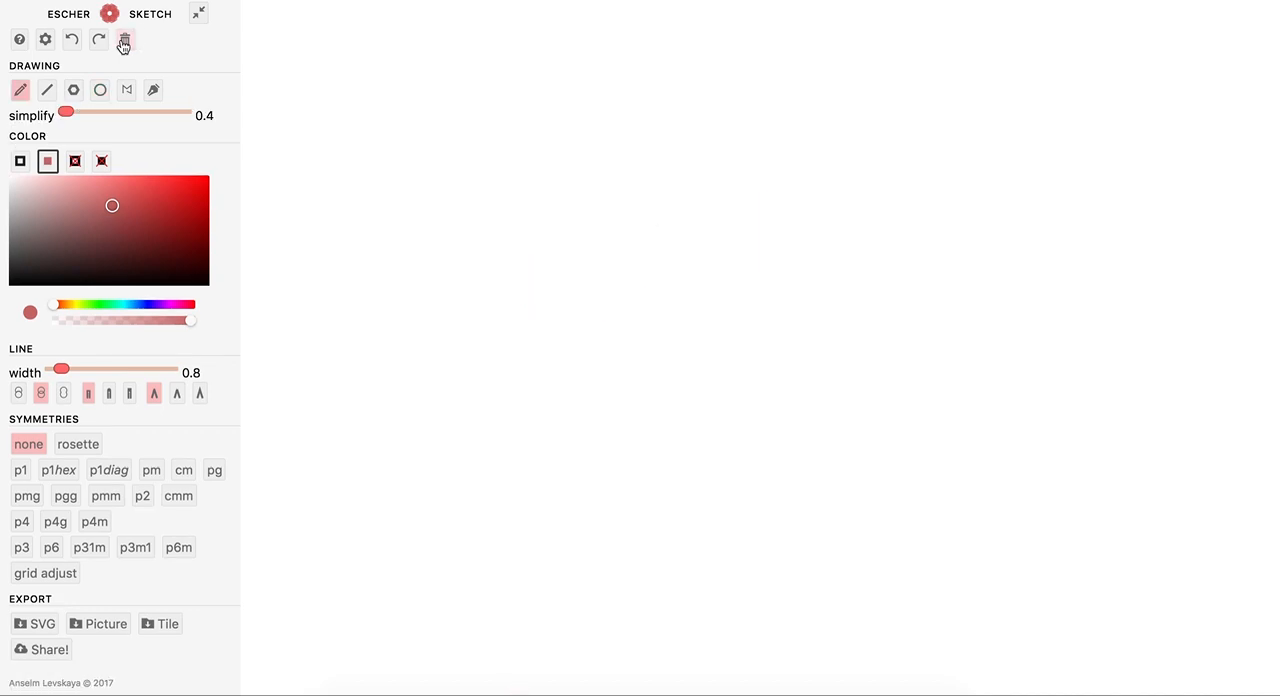
{"action": "left_click", "coordinate": [175, 550]}
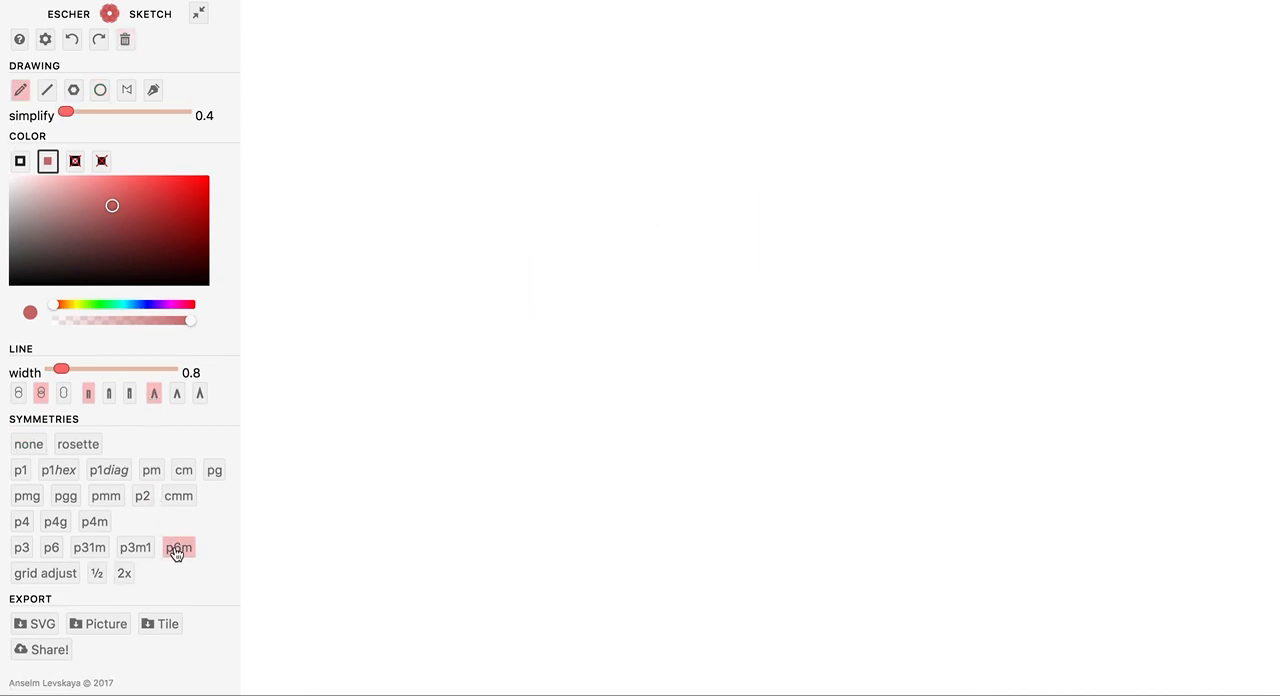
{"action": "left_click", "coordinate": [73, 89]}
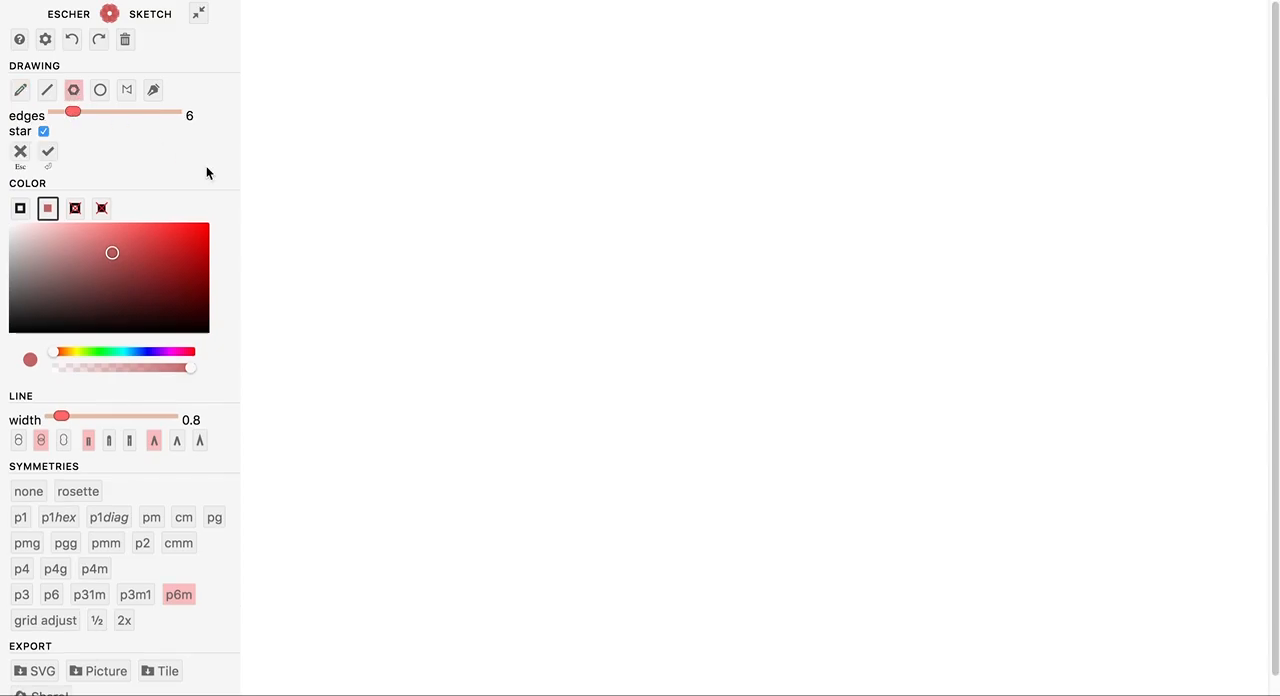
{"action": "left_click_drag", "start_coordinate": [543, 221], "coordinate": [523, 259]}
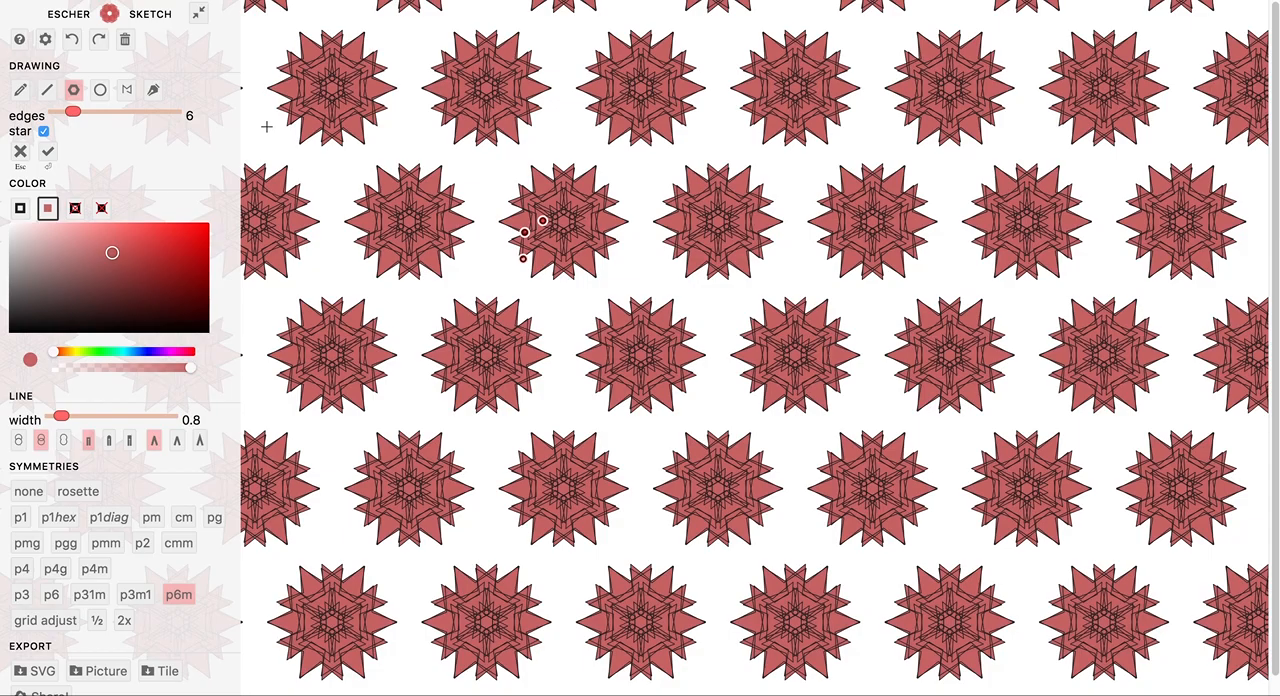
Switch the repeated star to a plain hexagon and move its center down so the tiles cover most of the canvas.
{"action": "left_click", "coordinate": [43, 131]}
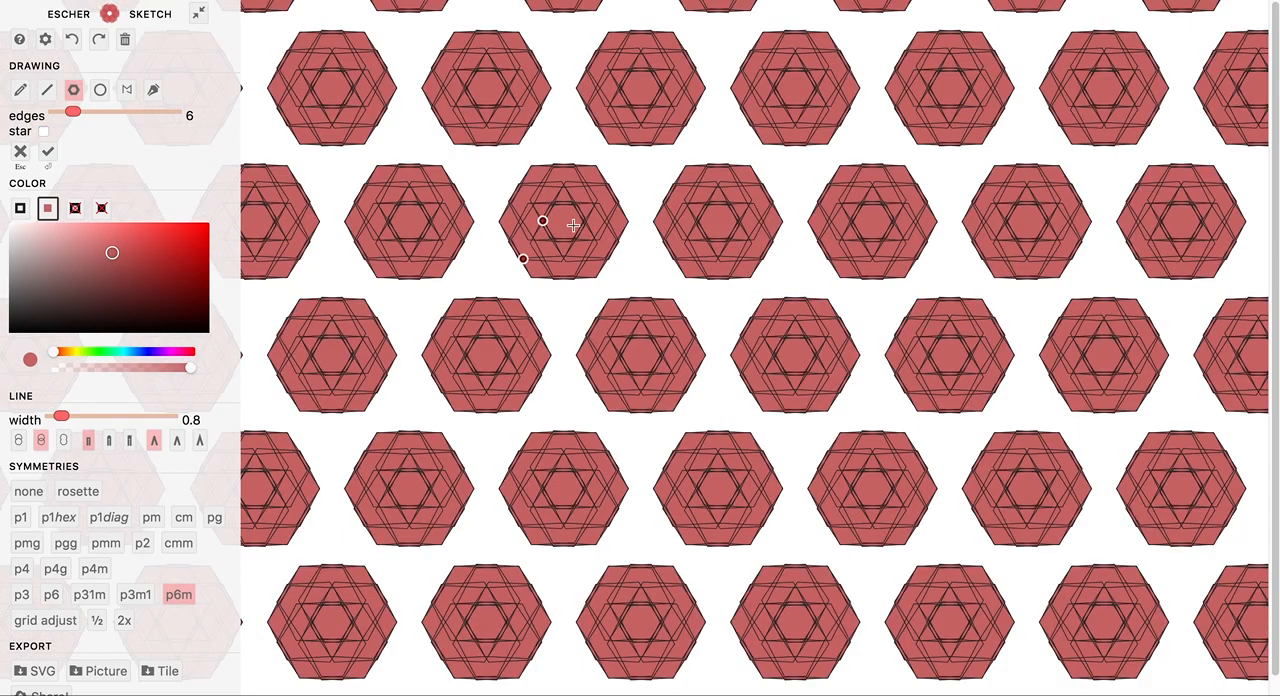
{"action": "left_click_drag", "start_coordinate": [543, 221], "coordinate": [585, 268]}
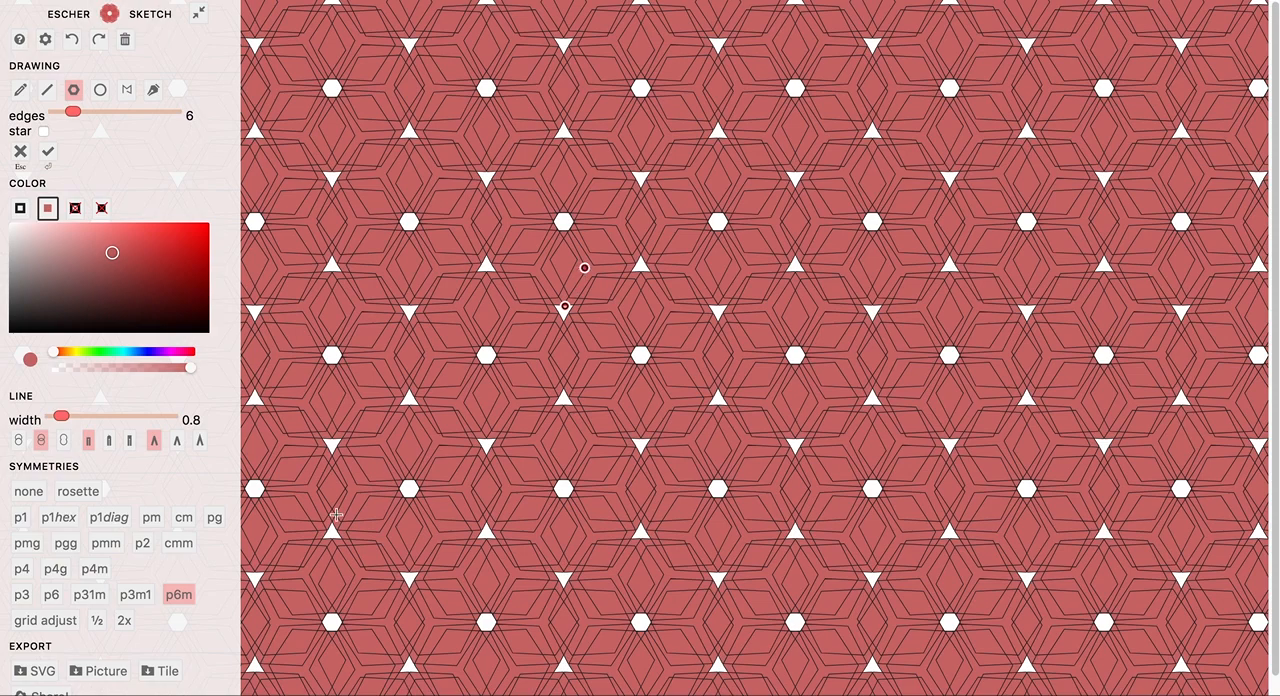
Try the p3m1, p31m, p6, p4g, p4m, pmm, pgg and pm symmetries on the hexagon pattern, and return to p6m.
{"action": "left_click", "coordinate": [136, 595]}
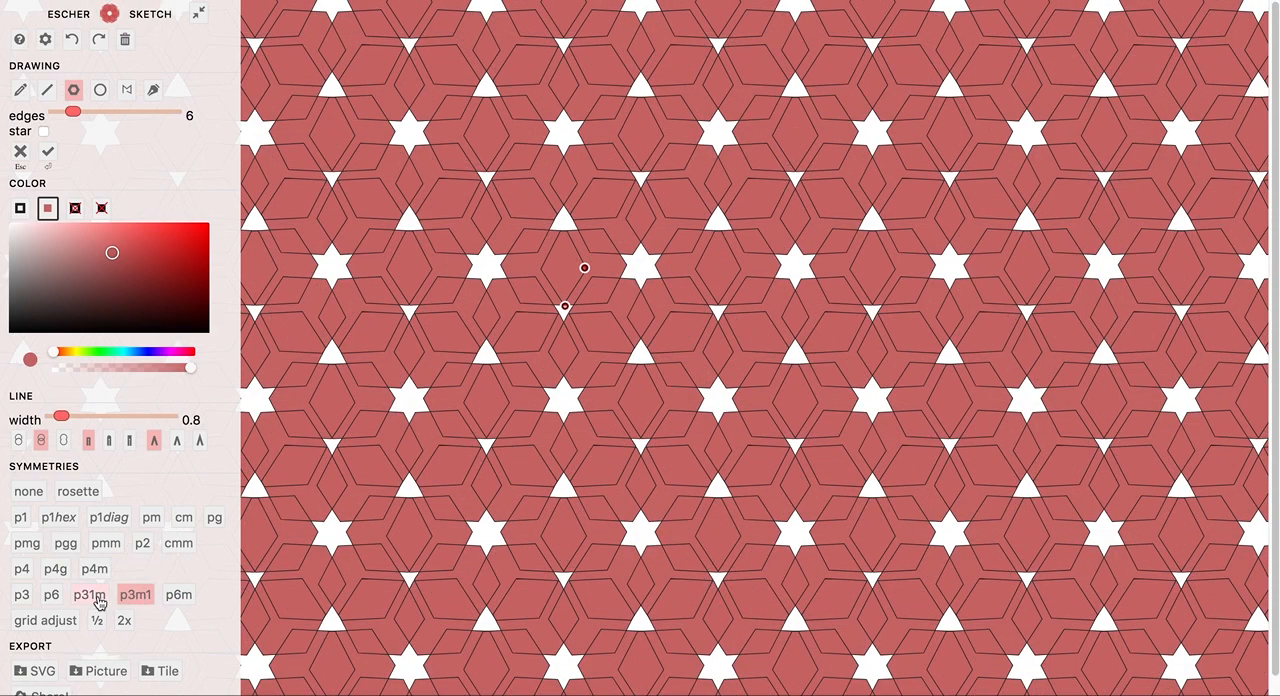
{"action": "left_click", "coordinate": [89, 595]}
{"action": "left_click", "coordinate": [55, 596]}
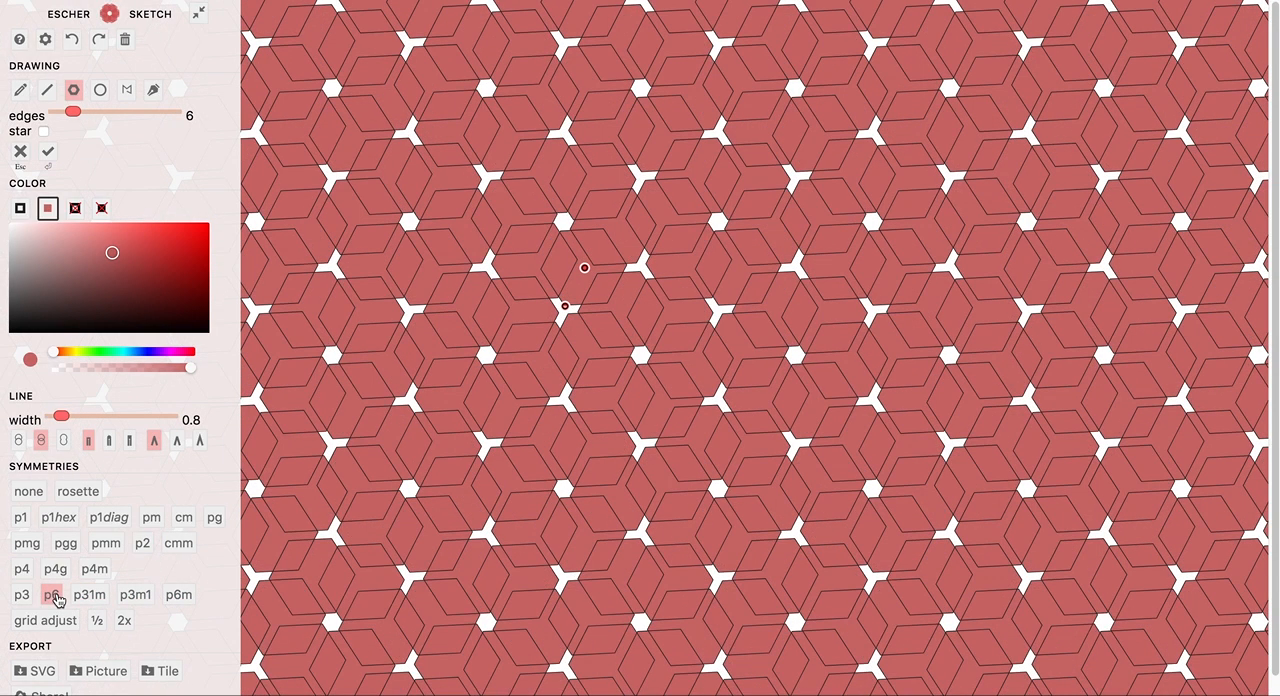
{"action": "left_click", "coordinate": [56, 569]}
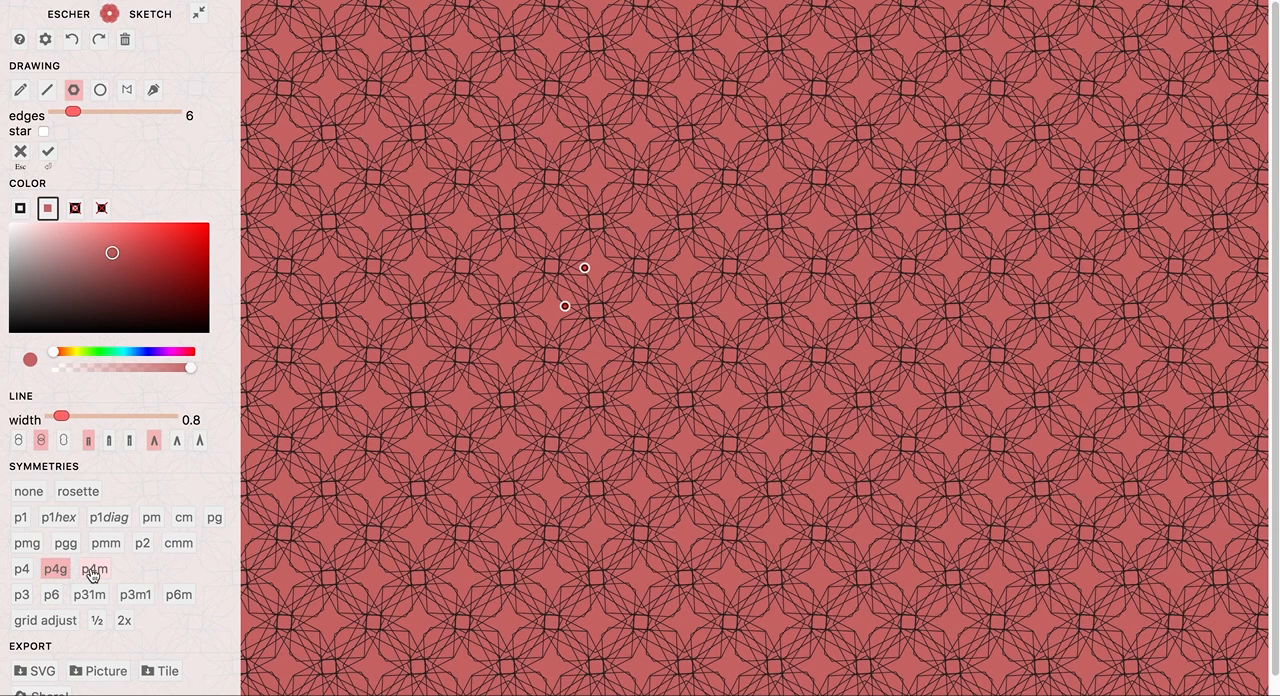
{"action": "left_click", "coordinate": [93, 570]}
{"action": "left_click", "coordinate": [102, 548]}
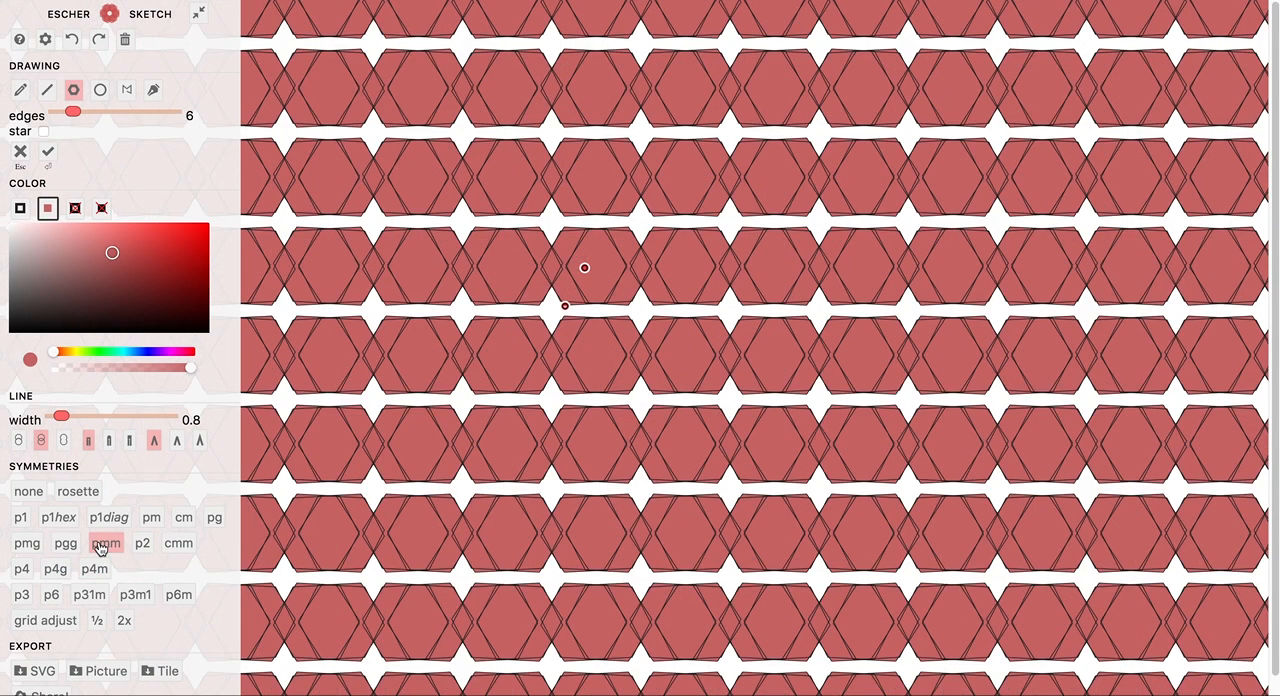
{"action": "left_click", "coordinate": [70, 547]}
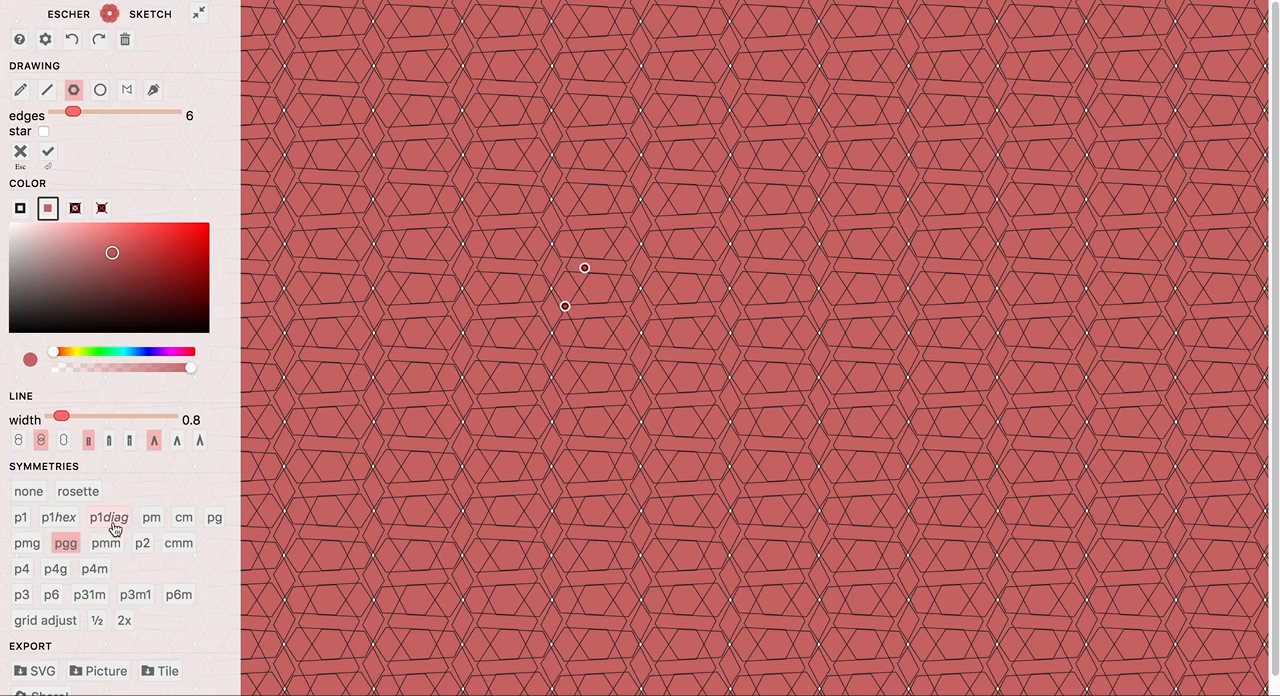
{"action": "left_click", "coordinate": [156, 519]}
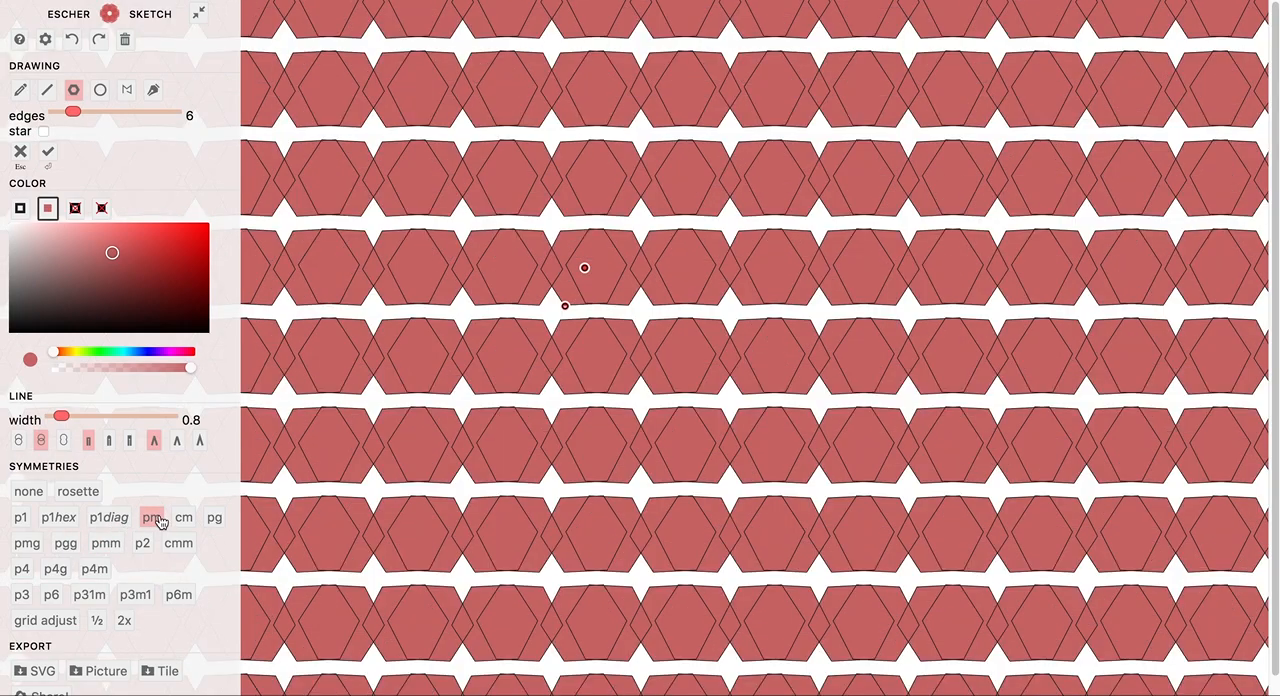
{"action": "left_click", "coordinate": [178, 594]}
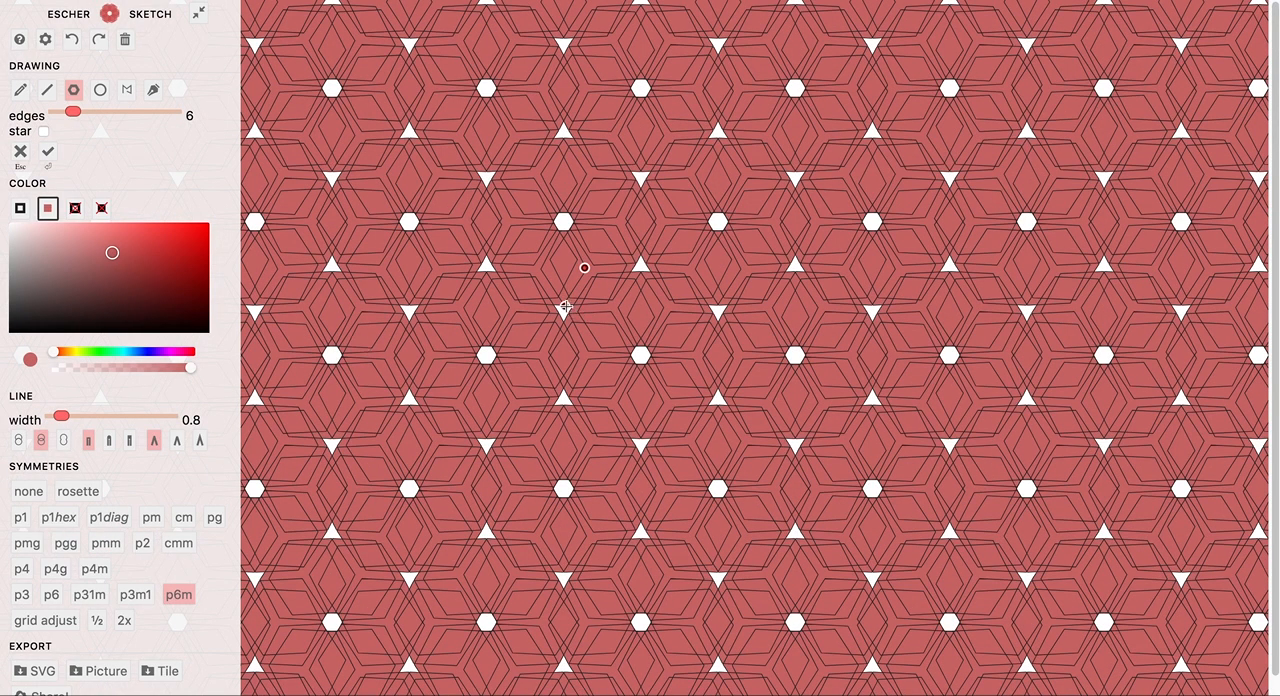
Shrink the repeated hexagon slightly and recolor its fill to a partly transparent olive yellow.
{"action": "mouse_move", "coordinate": [564, 306]}
{"action": "left_mouse_down"}
{"action": "mouse_move", "coordinate": [586, 311]}
{"action": "mouse_move", "coordinate": [562, 295]}
{"action": "left_mouse_up"}
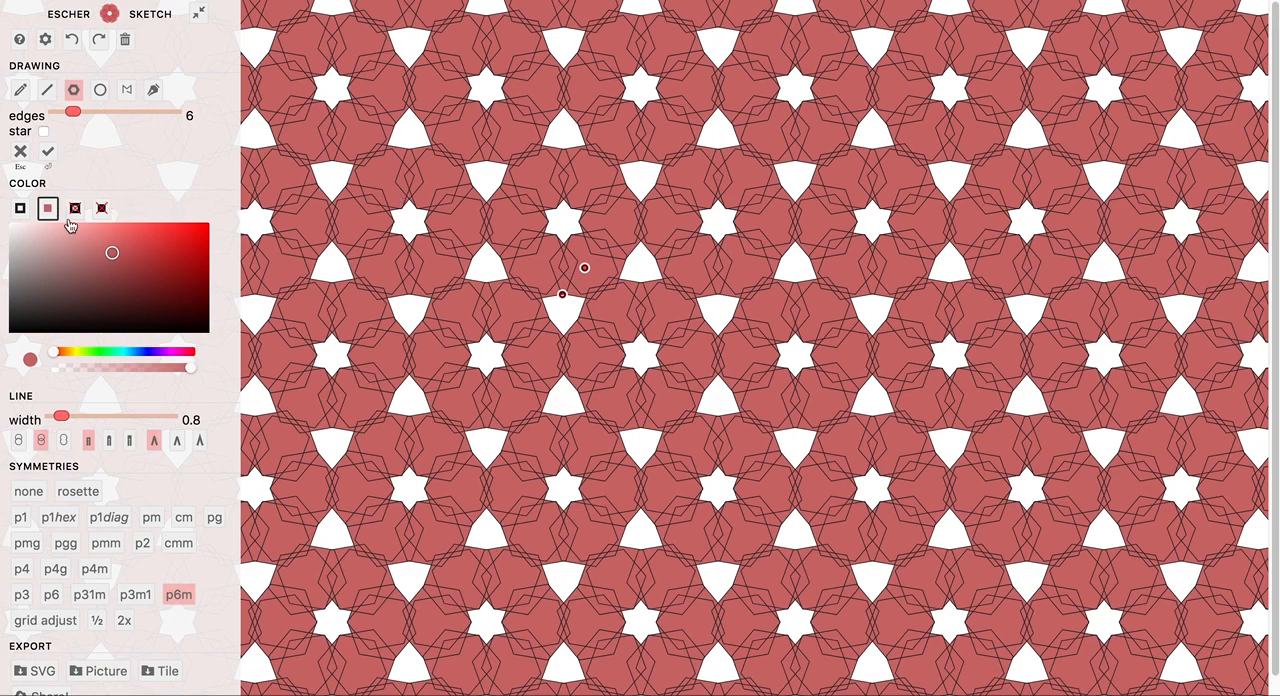
{"action": "mouse_move", "coordinate": [112, 253]}
{"action": "left_mouse_down"}
{"action": "mouse_move", "coordinate": [90, 256]}
{"action": "mouse_move", "coordinate": [106, 277]}
{"action": "mouse_move", "coordinate": [102, 260]}
{"action": "mouse_move", "coordinate": [137, 260]}
{"action": "mouse_move", "coordinate": [95, 263]}
{"action": "mouse_move", "coordinate": [109, 263]}
{"action": "left_mouse_up"}
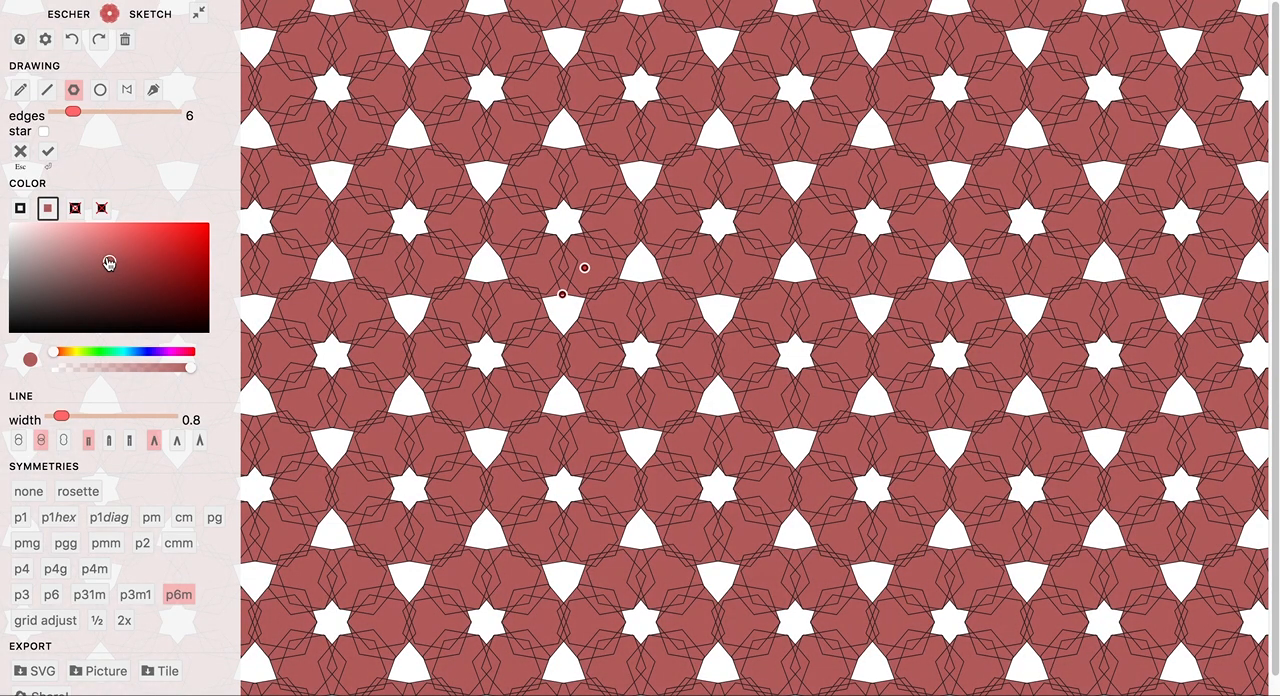
{"action": "left_click", "coordinate": [100, 353]}
{"action": "left_click_drag", "start_coordinate": [100, 353], "coordinate": [147, 368]}
{"action": "left_click", "coordinate": [150, 367]}
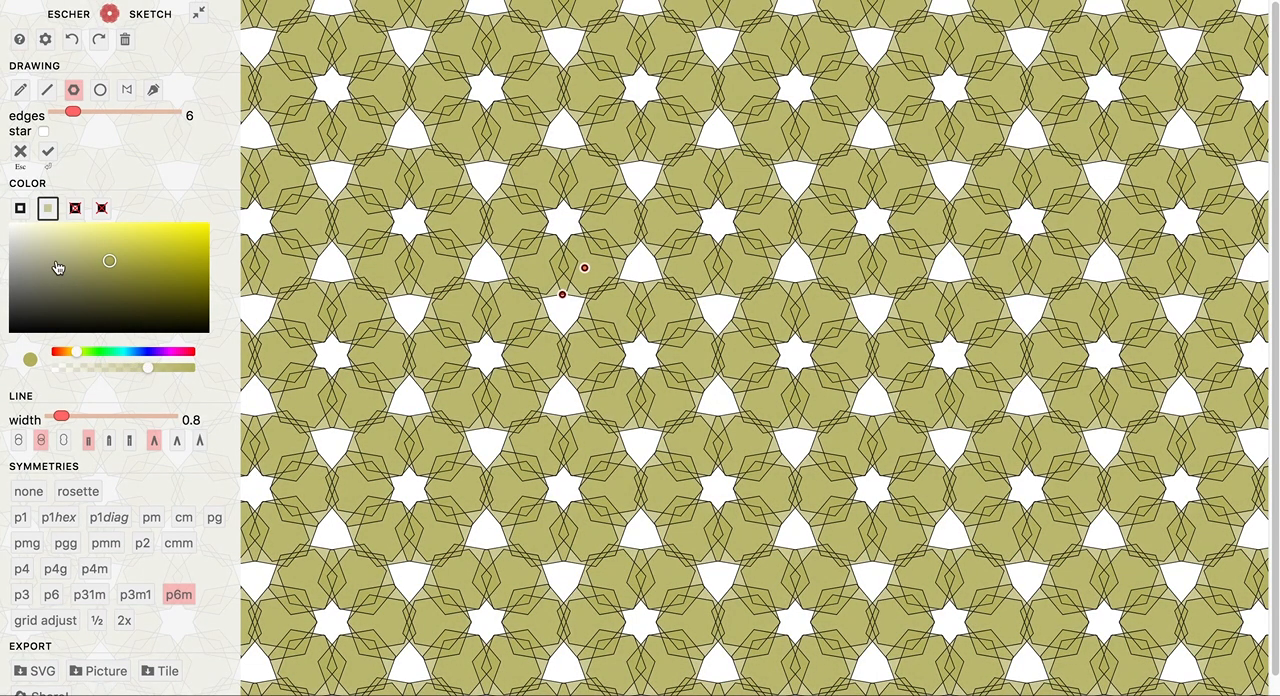
Recolor the outline to a slightly transparent muted red with line width 1.4, and make the olive fill fully opaque.
{"action": "left_click", "coordinate": [20, 210]}
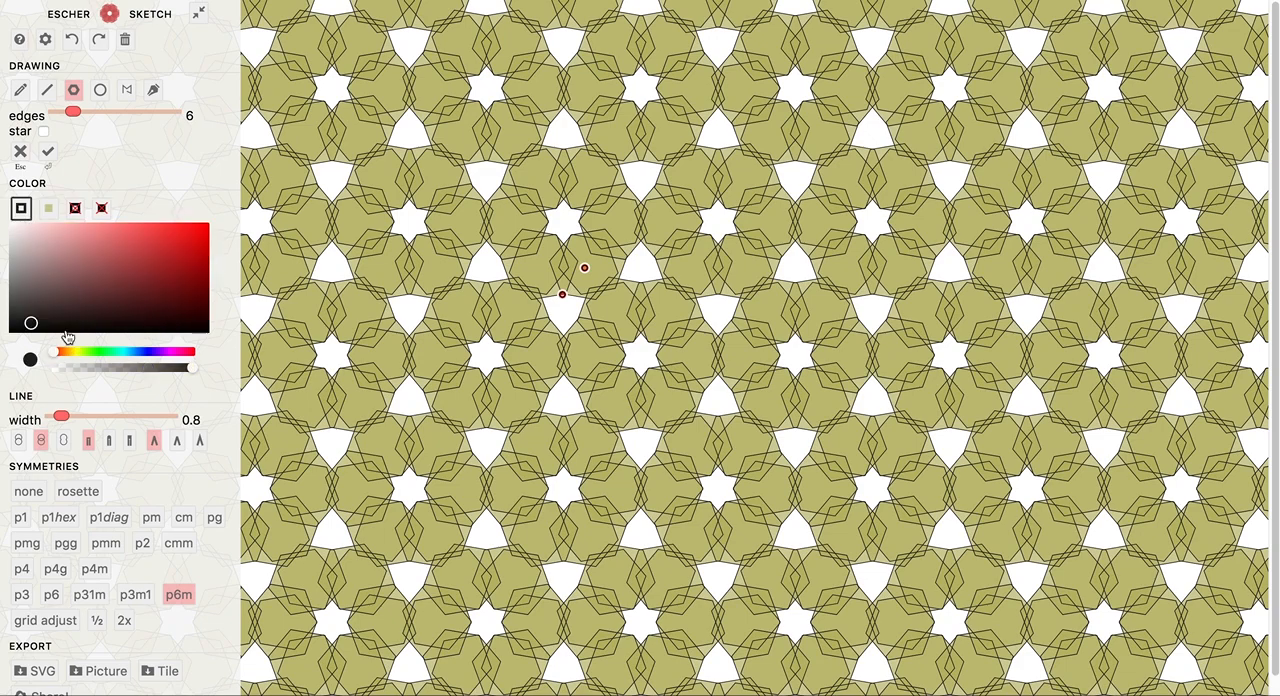
{"action": "mouse_move", "coordinate": [175, 369]}
{"action": "left_mouse_down"}
{"action": "mouse_move", "coordinate": [118, 376]}
{"action": "mouse_move", "coordinate": [166, 370]}
{"action": "left_mouse_up"}
{"action": "left_click", "coordinate": [83, 295]}
{"action": "left_click", "coordinate": [139, 265]}
{"action": "mouse_move", "coordinate": [60, 417]}
{"action": "left_mouse_down"}
{"action": "mouse_move", "coordinate": [90, 421]}
{"action": "mouse_move", "coordinate": [68, 418]}
{"action": "left_mouse_up"}
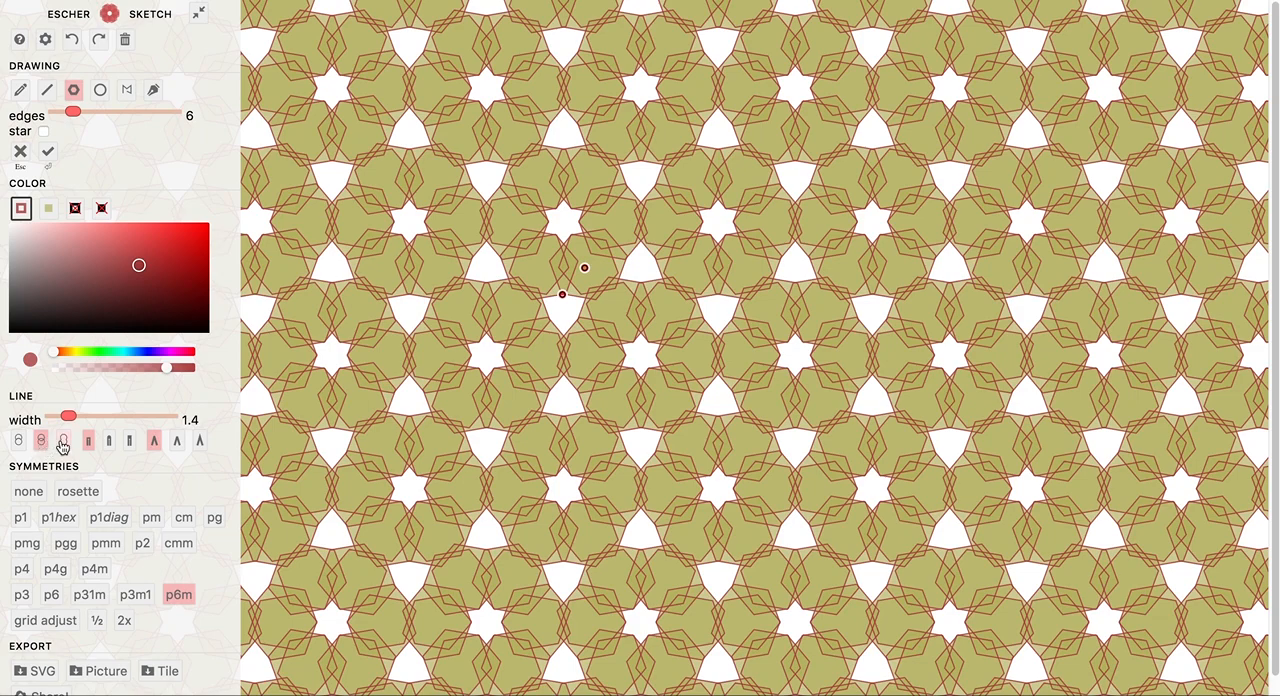
{"action": "left_click", "coordinate": [47, 214]}
{"action": "left_click_drag", "start_coordinate": [153, 368], "coordinate": [195, 370]}
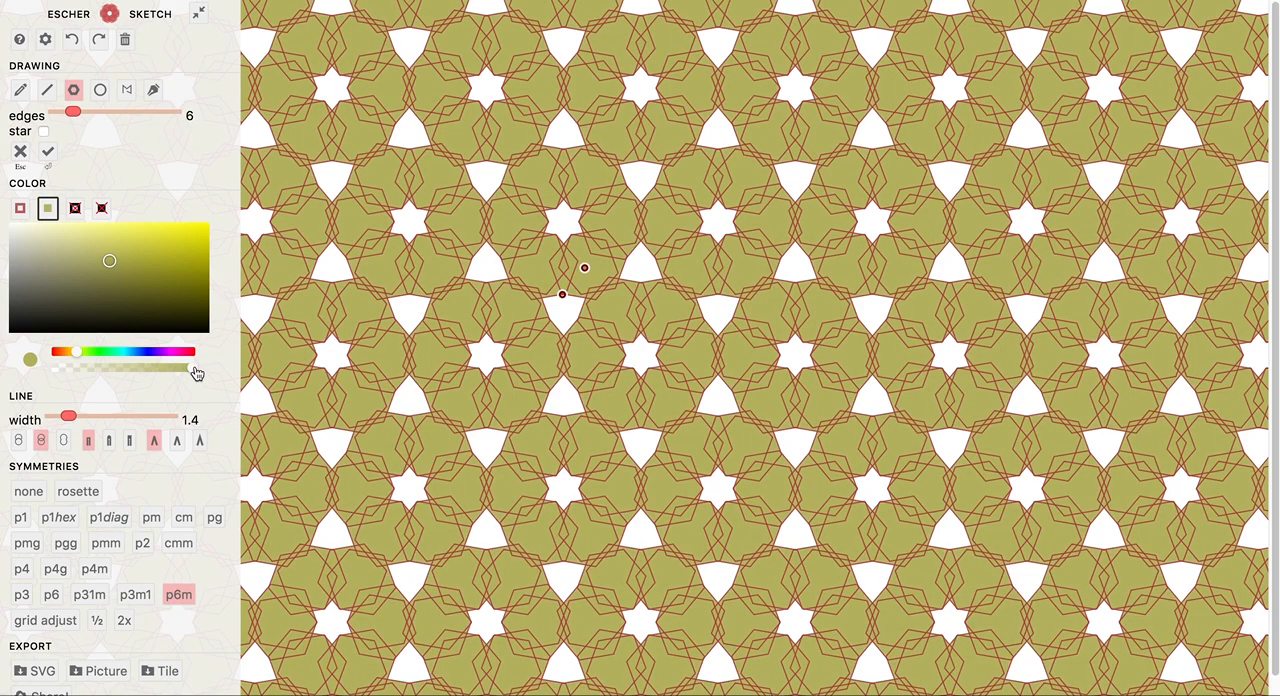
Compare the three outline-and-fill layering options, shrink and rotate the hexagon into a honeycomb arrangement, and return to outlines over all fills.
{"action": "left_click", "coordinate": [64, 441]}
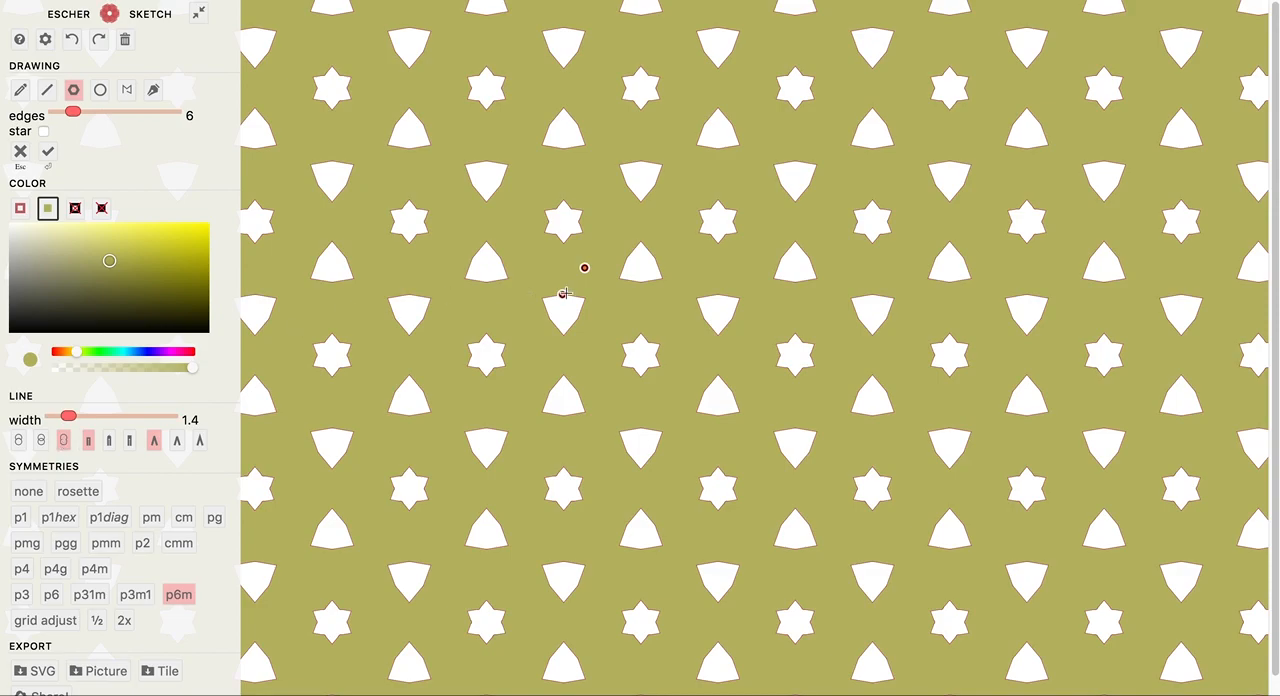
{"action": "mouse_move", "coordinate": [563, 296]}
{"action": "left_mouse_down"}
{"action": "mouse_move", "coordinate": [573, 301]}
{"action": "mouse_move", "coordinate": [557, 285]}
{"action": "left_mouse_up"}
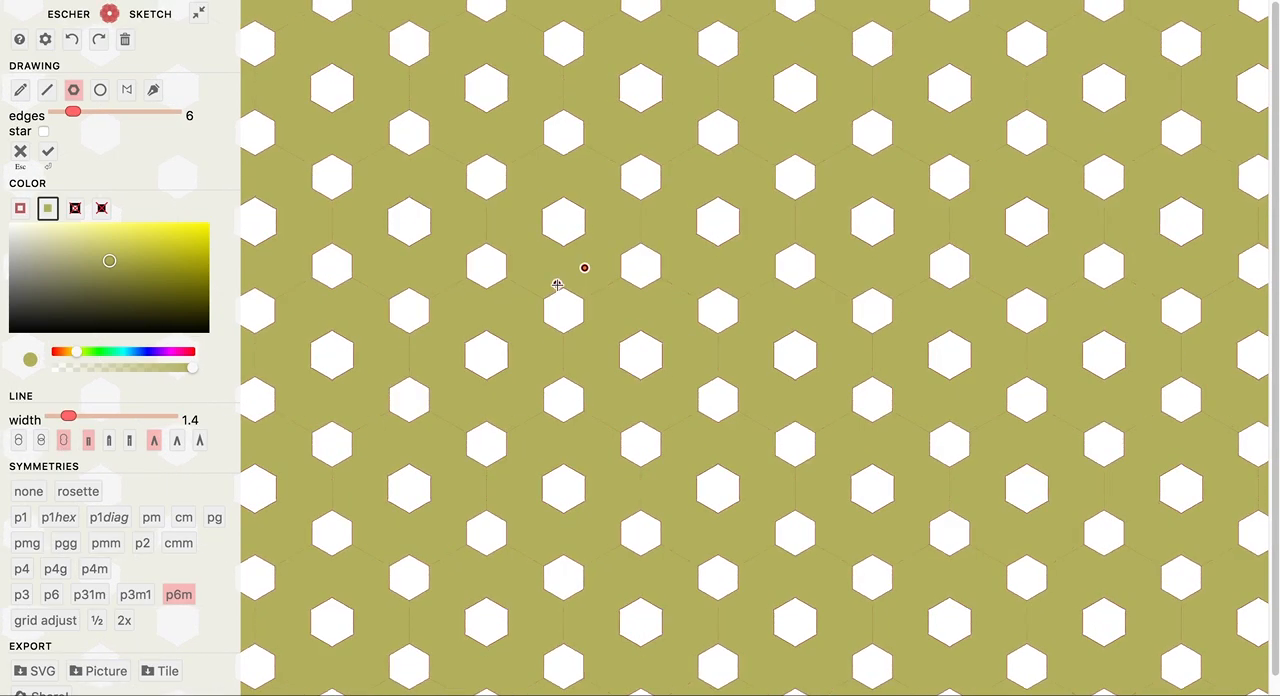
{"action": "left_click", "coordinate": [39, 441]}
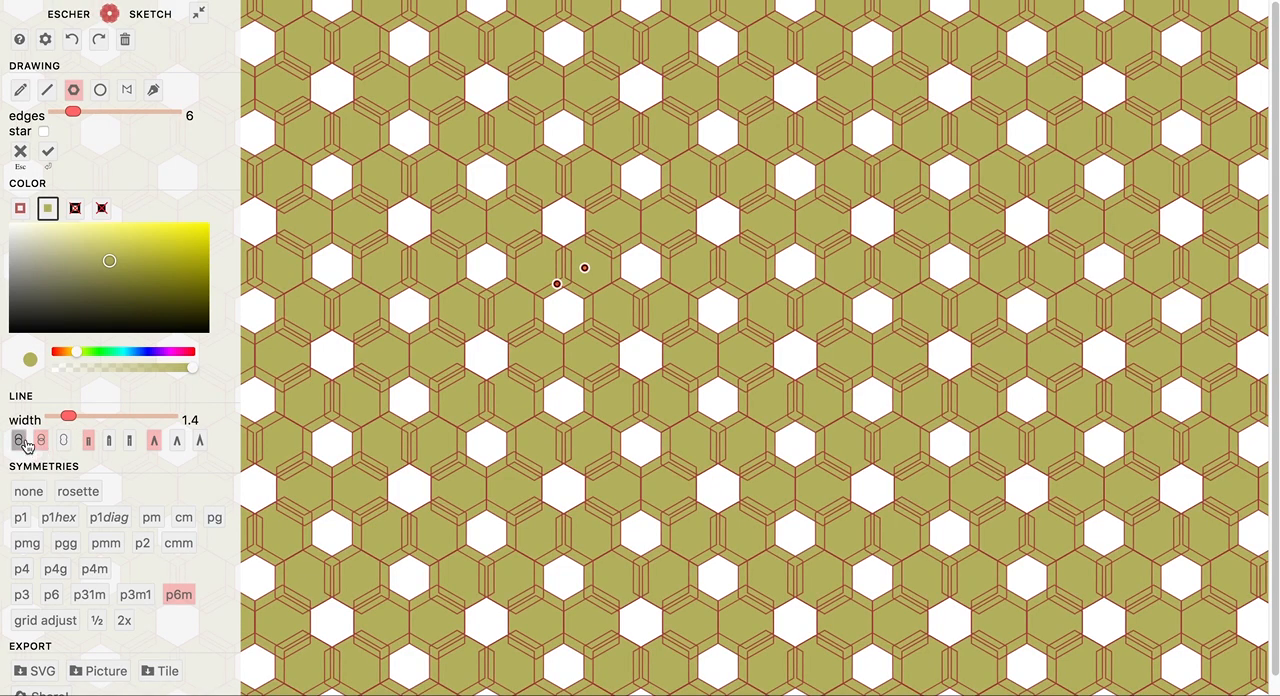
{"action": "left_click", "coordinate": [22, 441]}
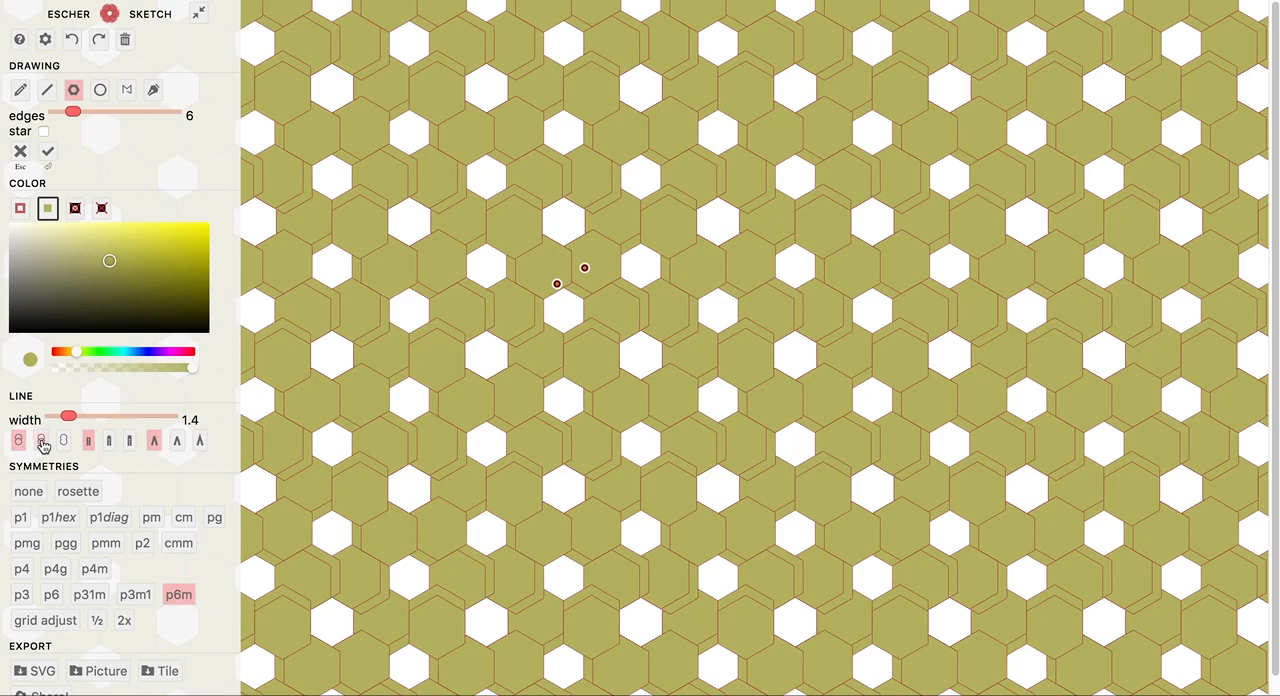
{"action": "left_click", "coordinate": [41, 442]}
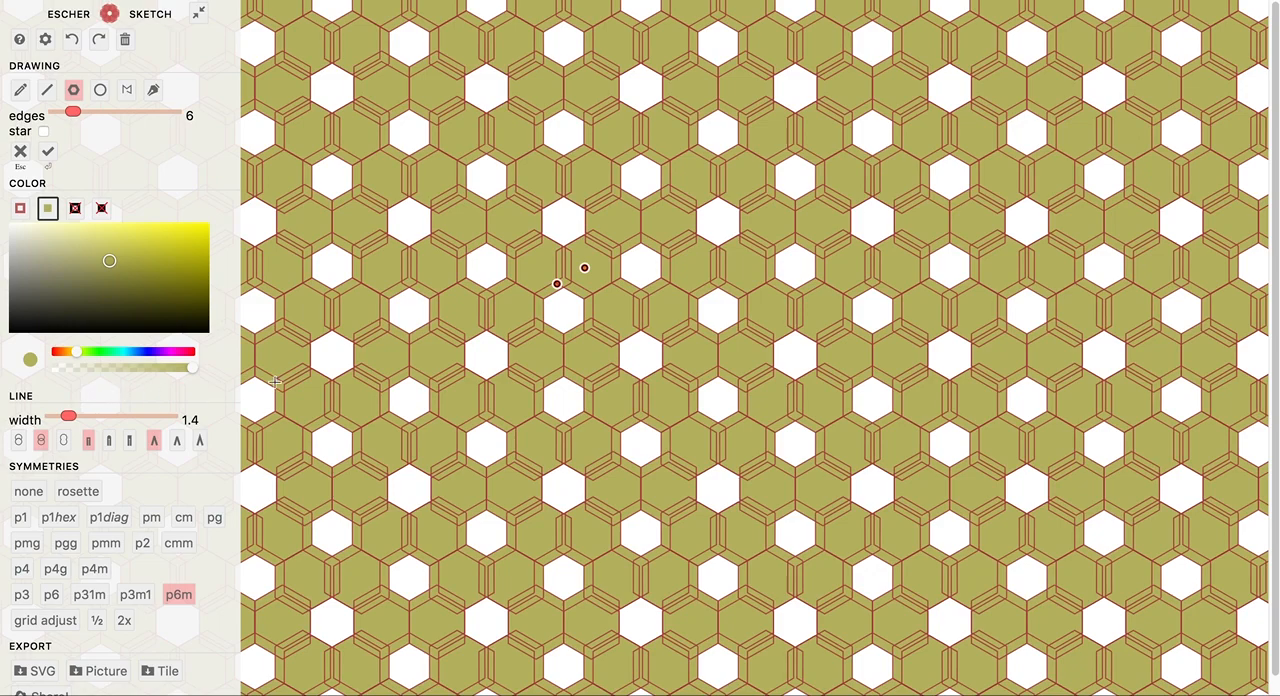
Brighten the olive fill color of the hexagons slightly.
{"action": "mouse_move", "coordinate": [110, 264]}
{"action": "left_mouse_down"}
{"action": "mouse_move", "coordinate": [91, 271]}
{"action": "mouse_move", "coordinate": [113, 257]}
{"action": "left_mouse_up"}
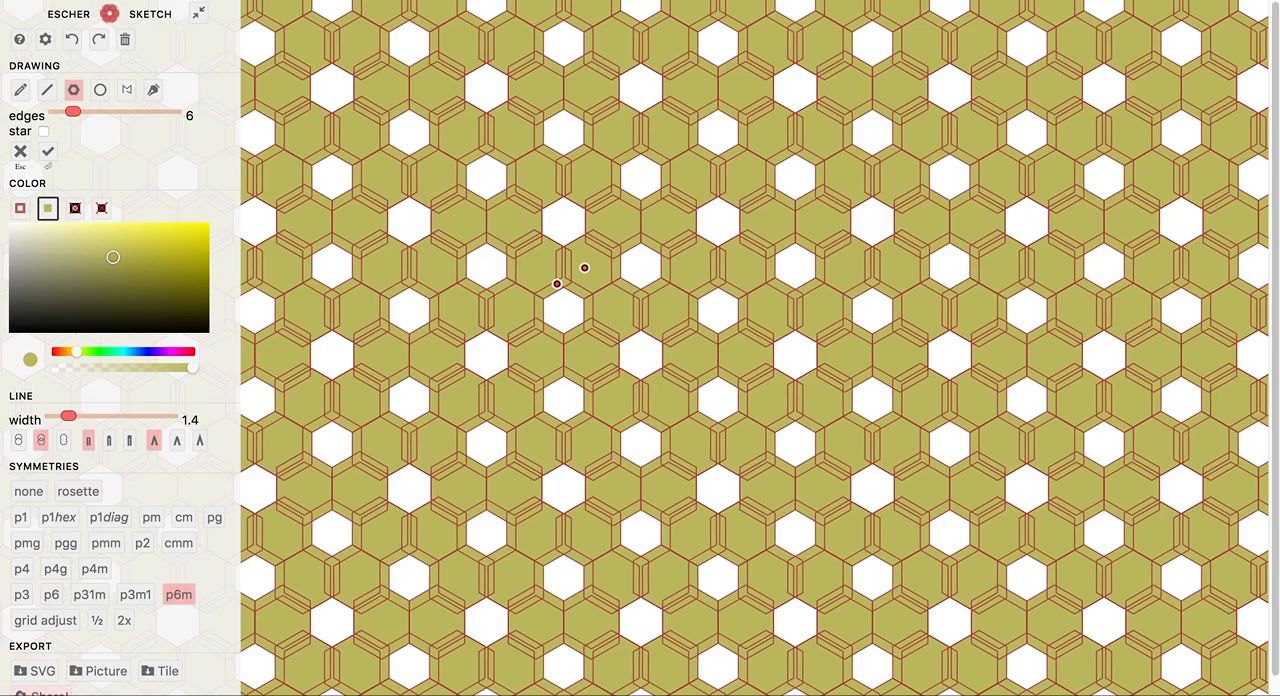
Clear the canvas and draw a three-point polygon near its center, repeated with the p6m symmetry, and commit it.
{"action": "left_click", "coordinate": [126, 39]}
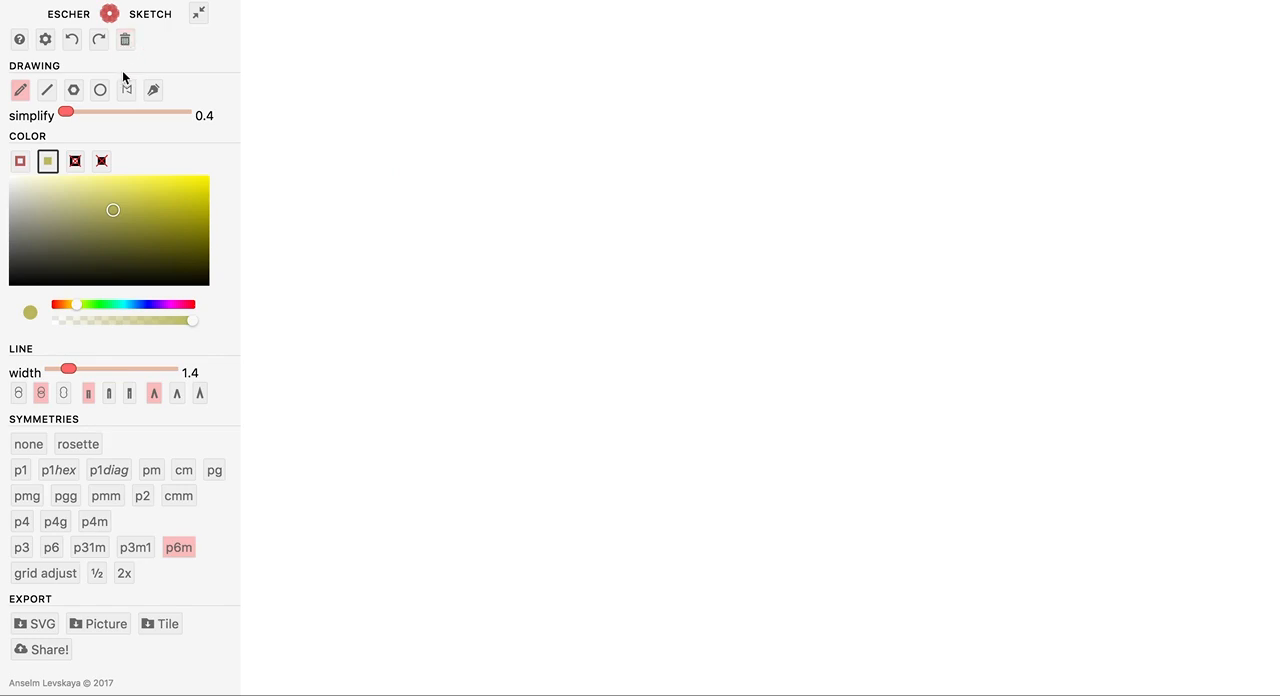
{"action": "left_click", "coordinate": [126, 90]}
{"action": "left_click", "coordinate": [573, 347]}
{"action": "left_click", "coordinate": [592, 235]}
{"action": "left_click", "coordinate": [624, 320]}
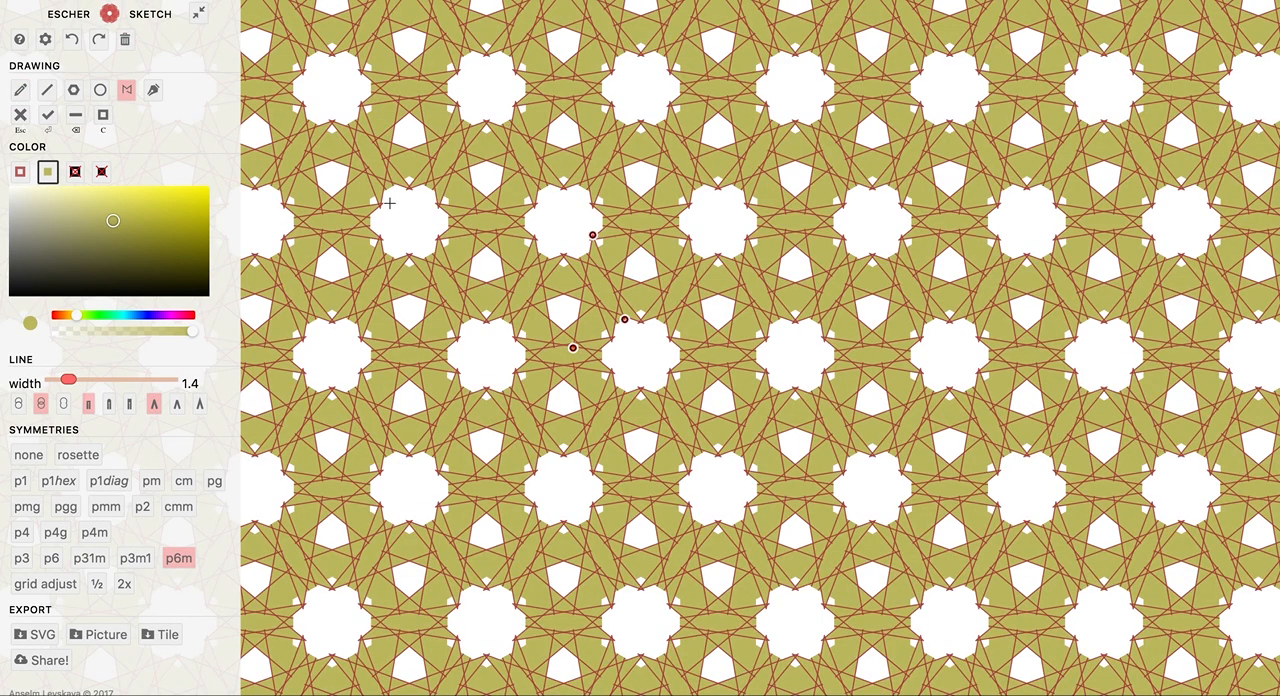
{"action": "left_click", "coordinate": [48, 116]}
Share the finished triangle-based pattern.
{"action": "left_click", "coordinate": [48, 665]}
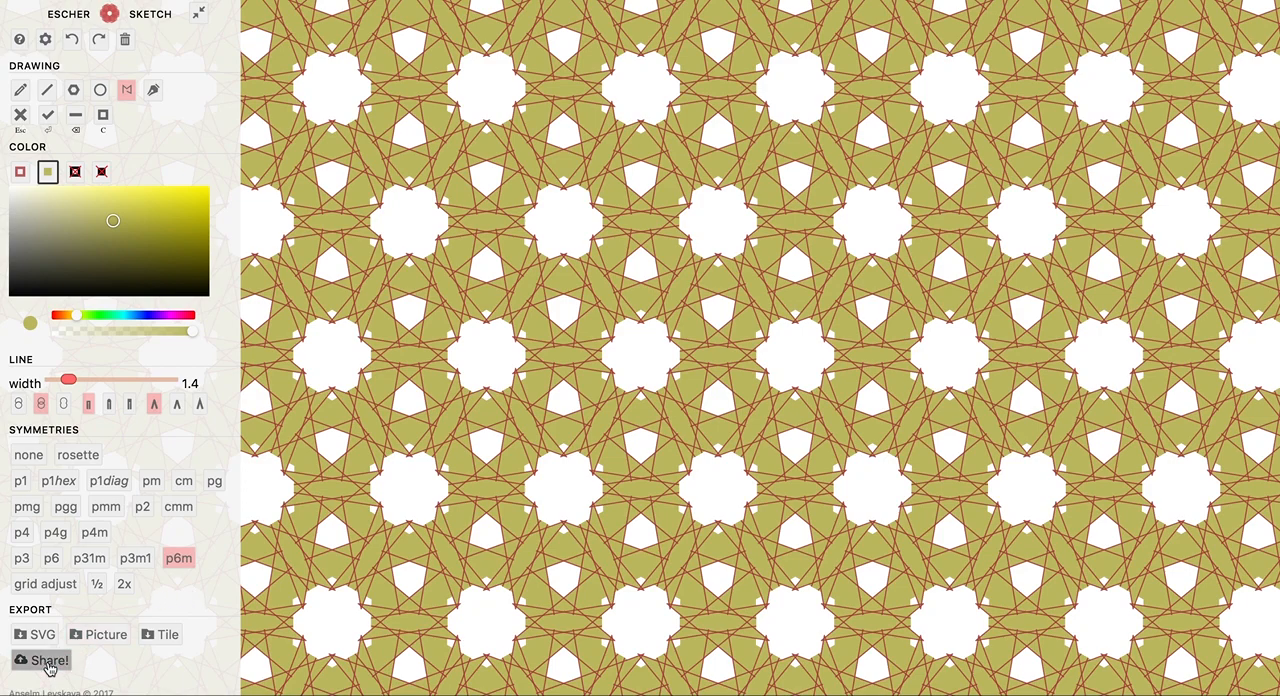